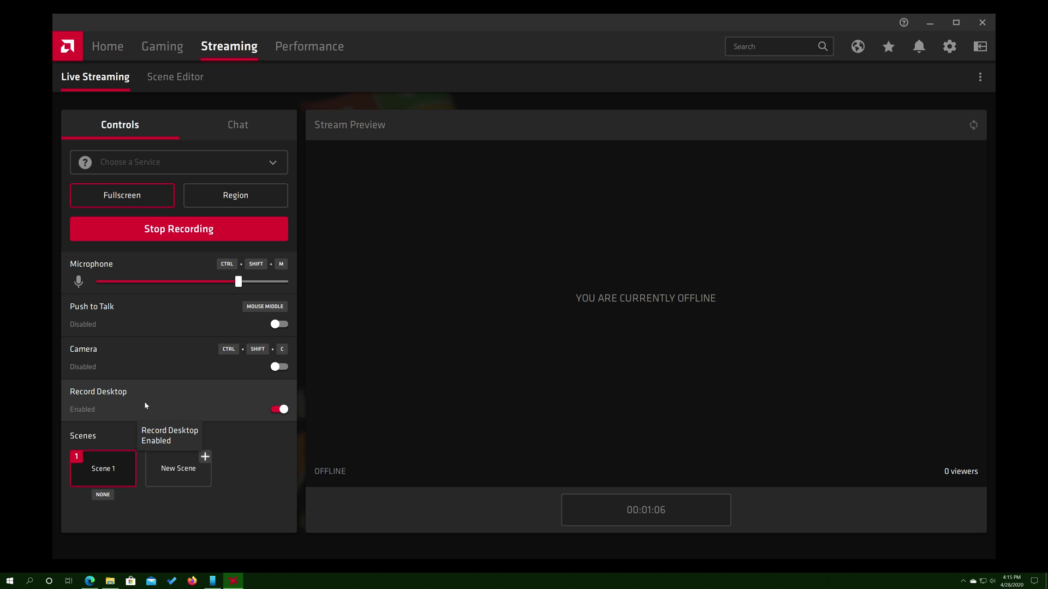
Step: Review the live streaming controls, including the available streaming services, the chat view and the microphone and Push to Talk options
{"action": "left_click", "coordinate": [200, 167]}
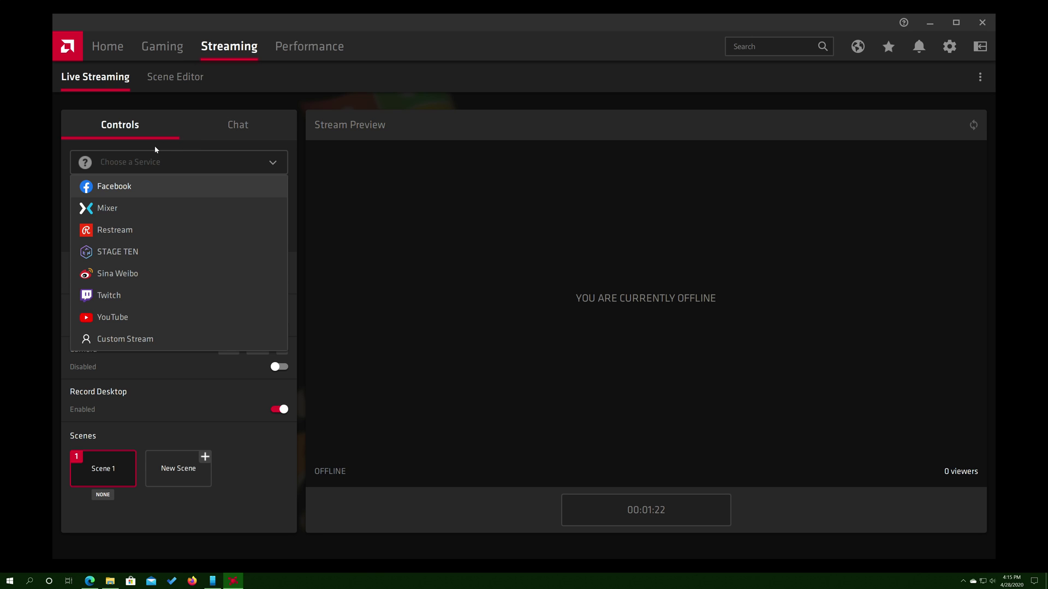
{"action": "left_click", "coordinate": [120, 145]}
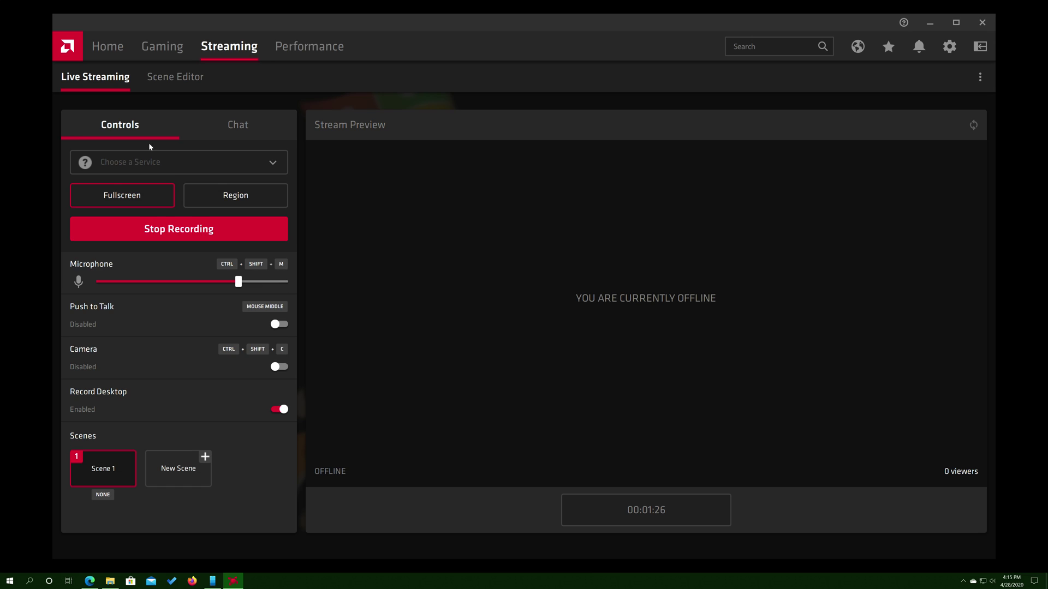
{"action": "left_click", "coordinate": [250, 126]}
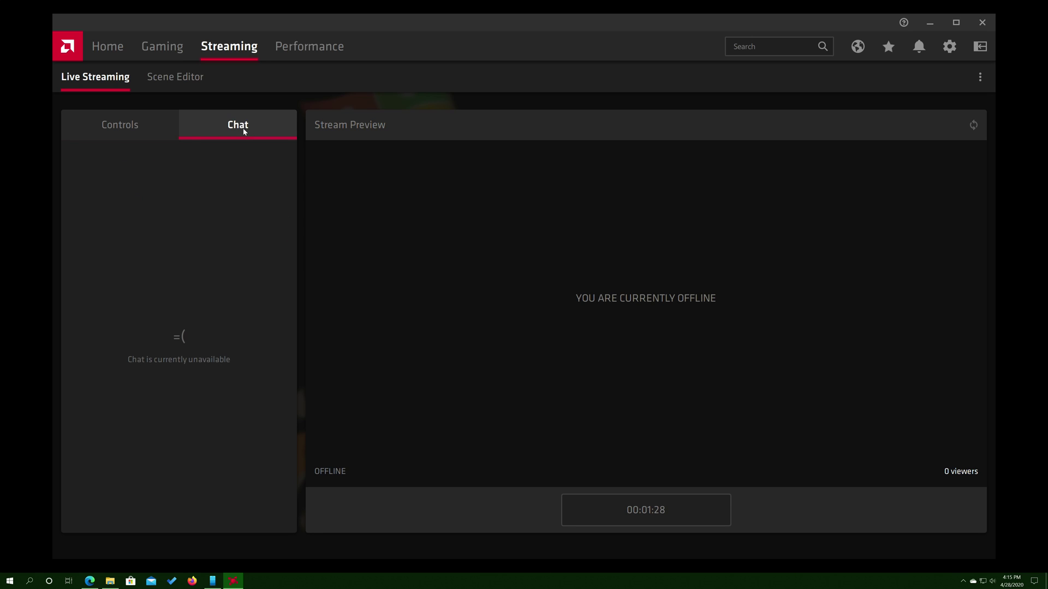
{"action": "left_click", "coordinate": [135, 131]}
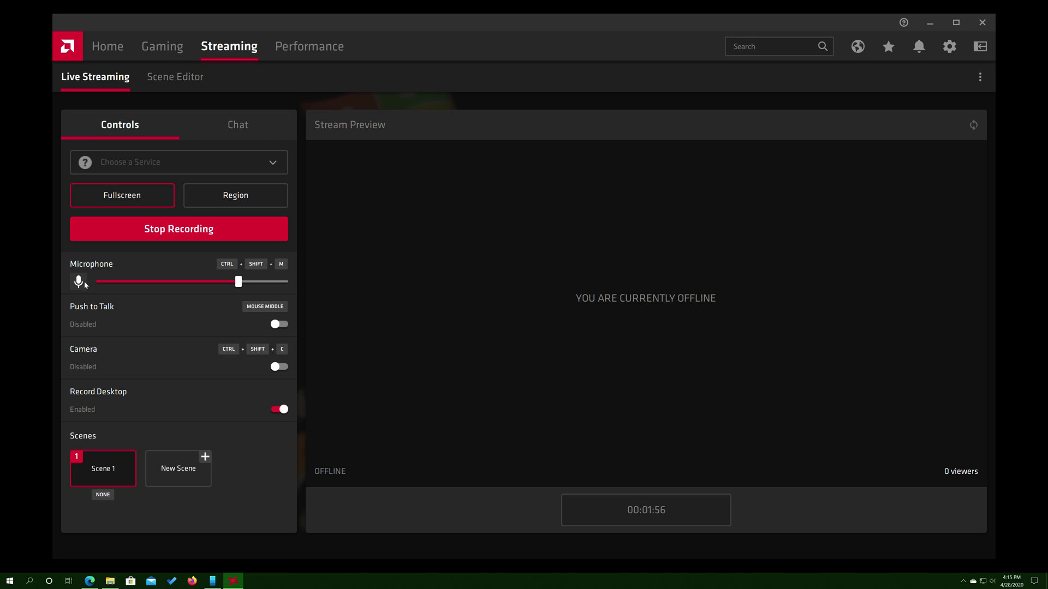
{"action": "mouse_move", "coordinate": [238, 281]}
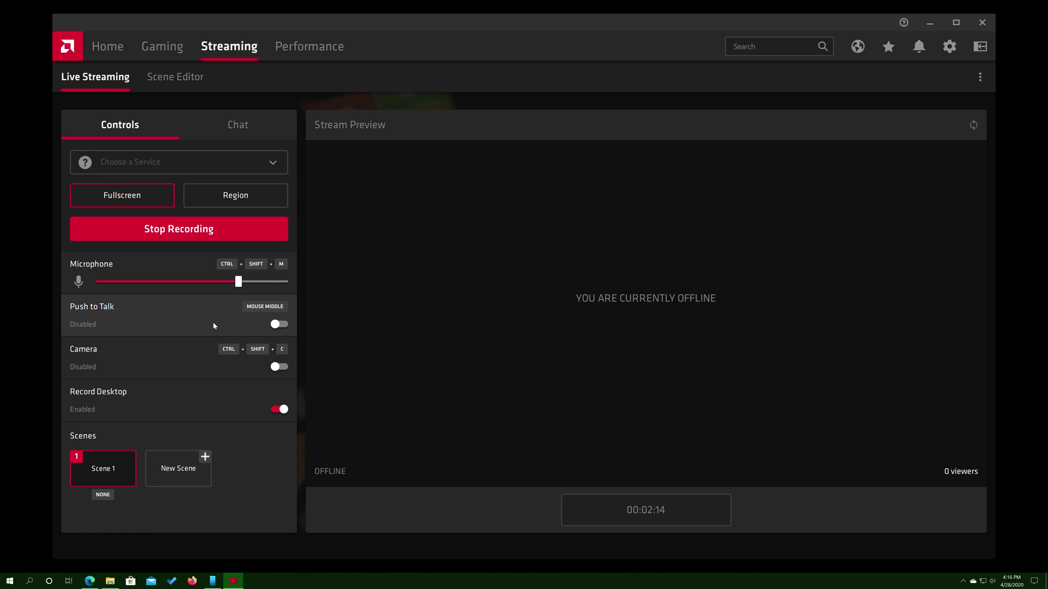
{"action": "left_click", "coordinate": [266, 324]}
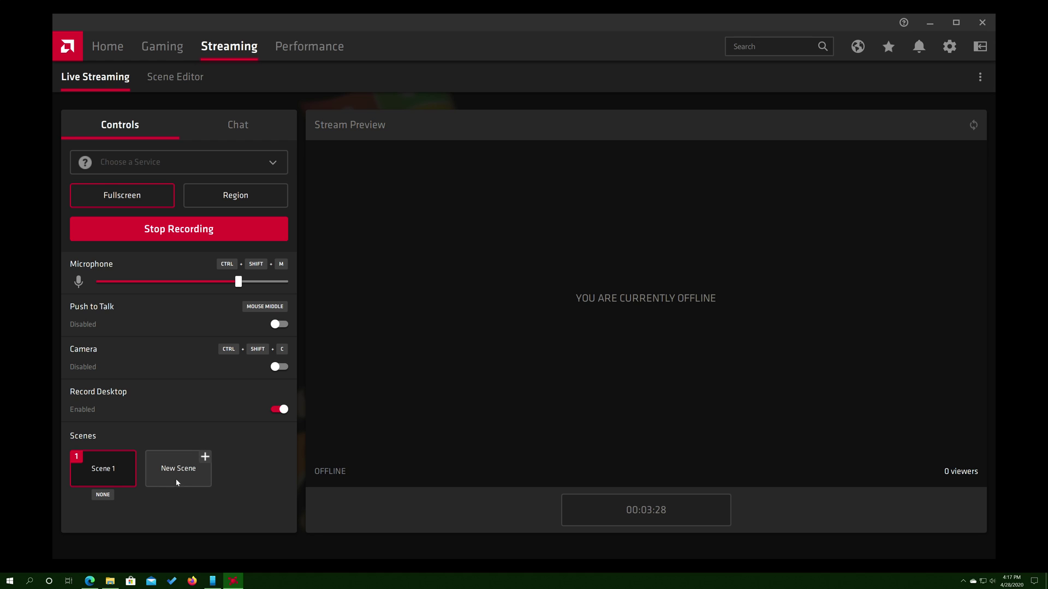
Step: In the Scene Editor, show and hide the Indicator, Camera and Chat Overlay elements of Scene 1 one after another
{"action": "left_click", "coordinate": [173, 87]}
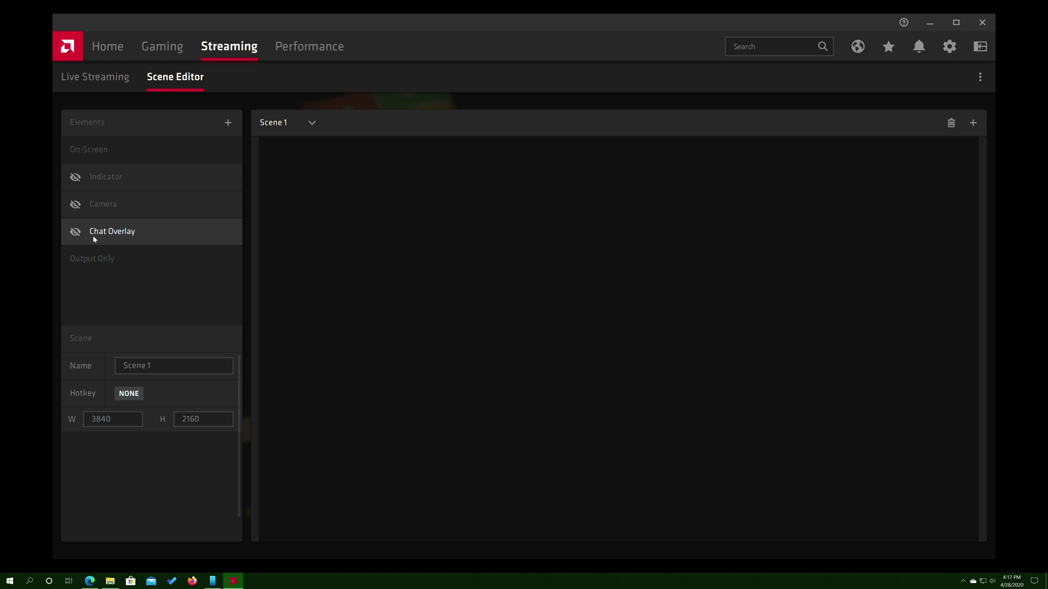
{"action": "left_click", "coordinate": [75, 179]}
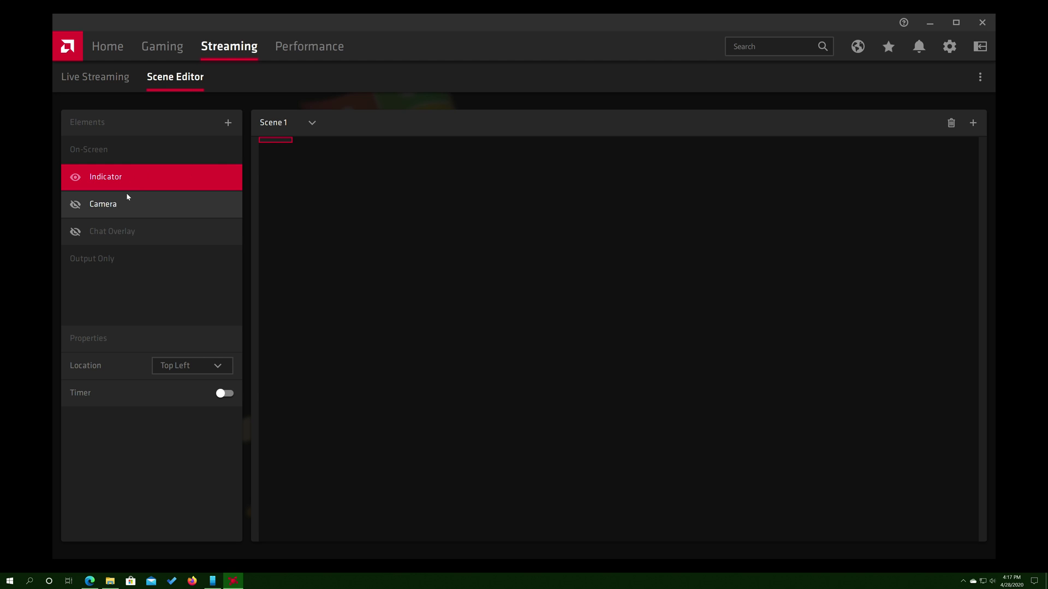
{"action": "left_click", "coordinate": [76, 177]}
{"action": "left_click", "coordinate": [76, 206]}
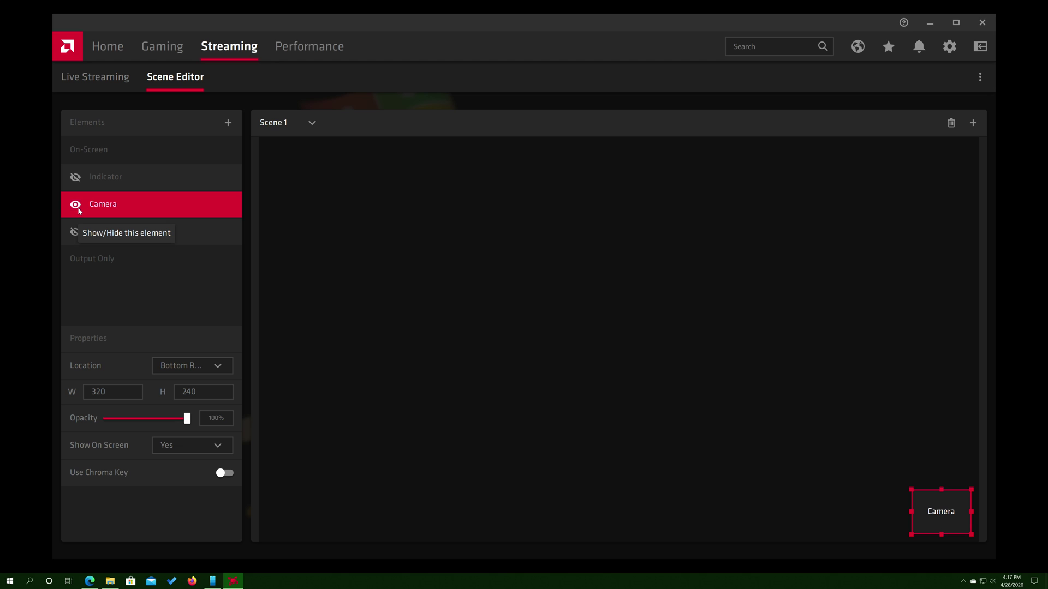
{"action": "left_click", "coordinate": [76, 206]}
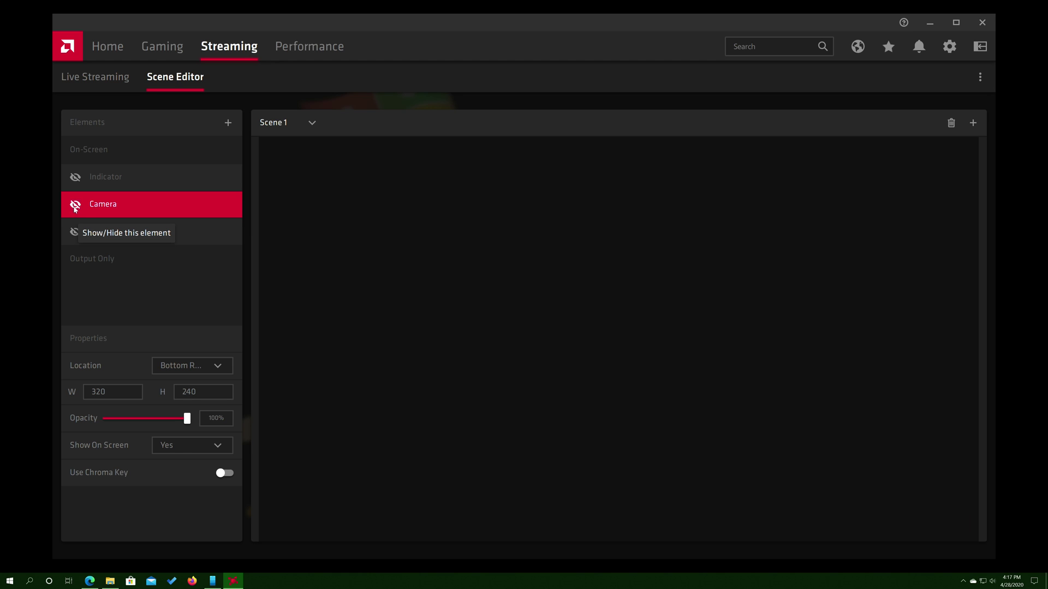
{"action": "left_click", "coordinate": [75, 233]}
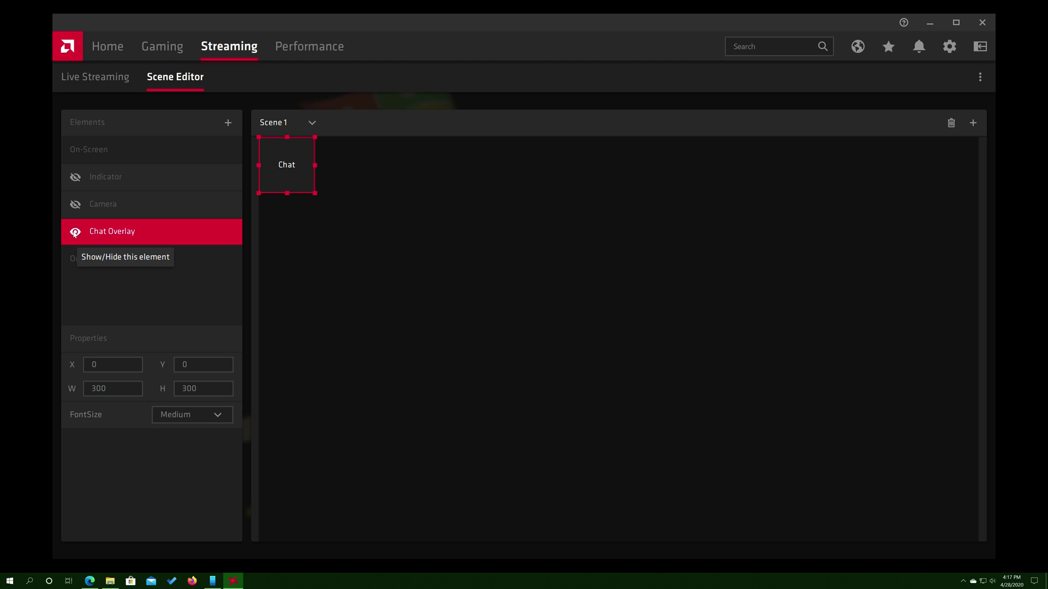
{"action": "left_click", "coordinate": [74, 233]}
Step: Set the Indicator's location to Top Right in Scene 1, try its timer on and off, and hide the element again
{"action": "left_click", "coordinate": [75, 176]}
{"action": "left_click", "coordinate": [212, 174]}
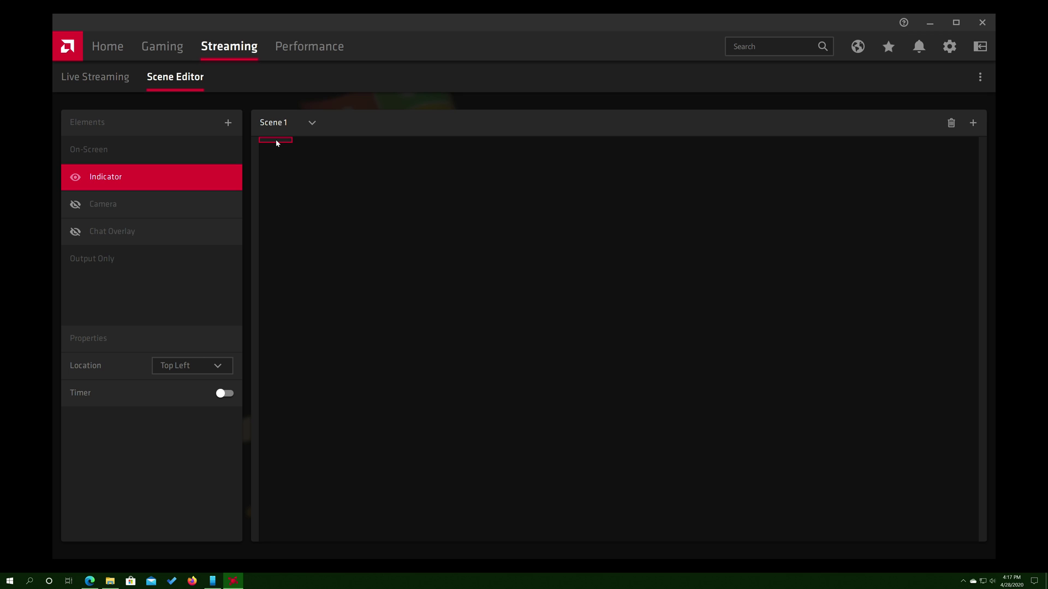
{"action": "left_click", "coordinate": [164, 364]}
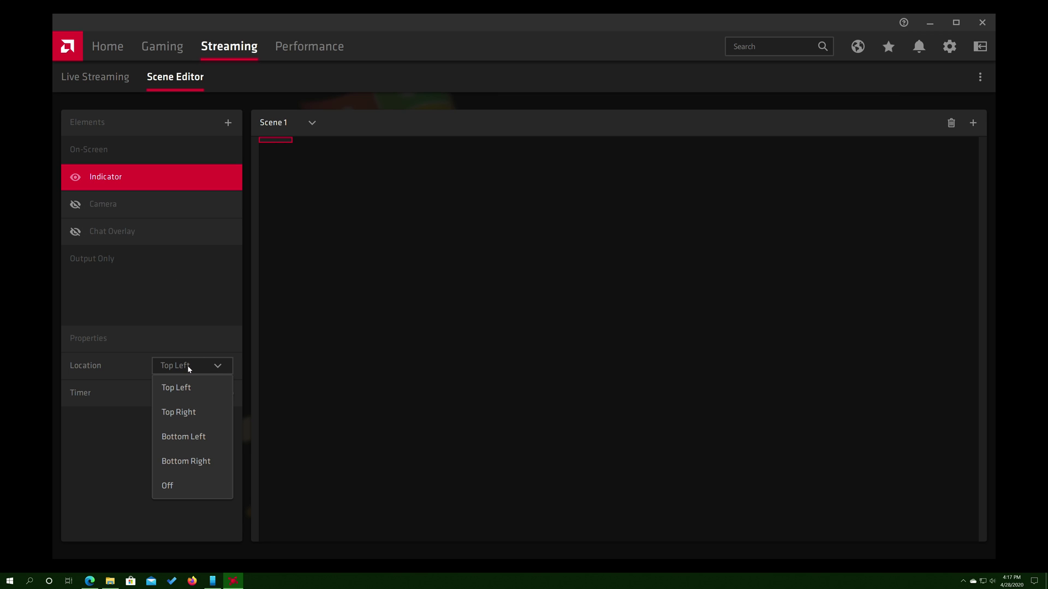
{"action": "left_click", "coordinate": [192, 412]}
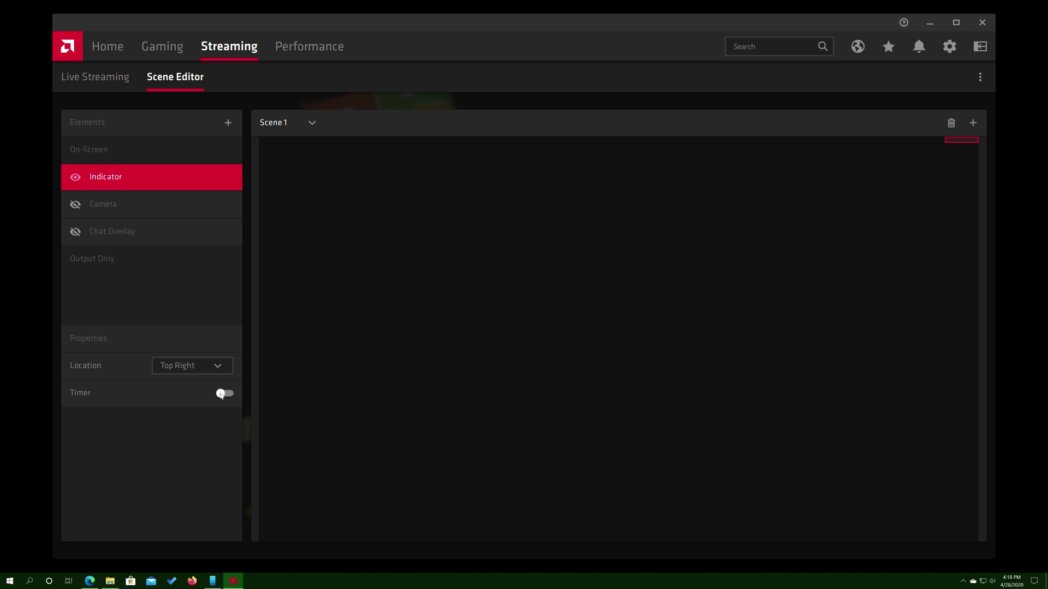
{"action": "left_click", "coordinate": [224, 397]}
{"action": "left_click", "coordinate": [225, 395]}
{"action": "left_click", "coordinate": [76, 179]}
Step: Examine the Camera and Chat Overlay properties, the scene list and the element types that can be added to Scene 1
{"action": "left_click", "coordinate": [113, 204]}
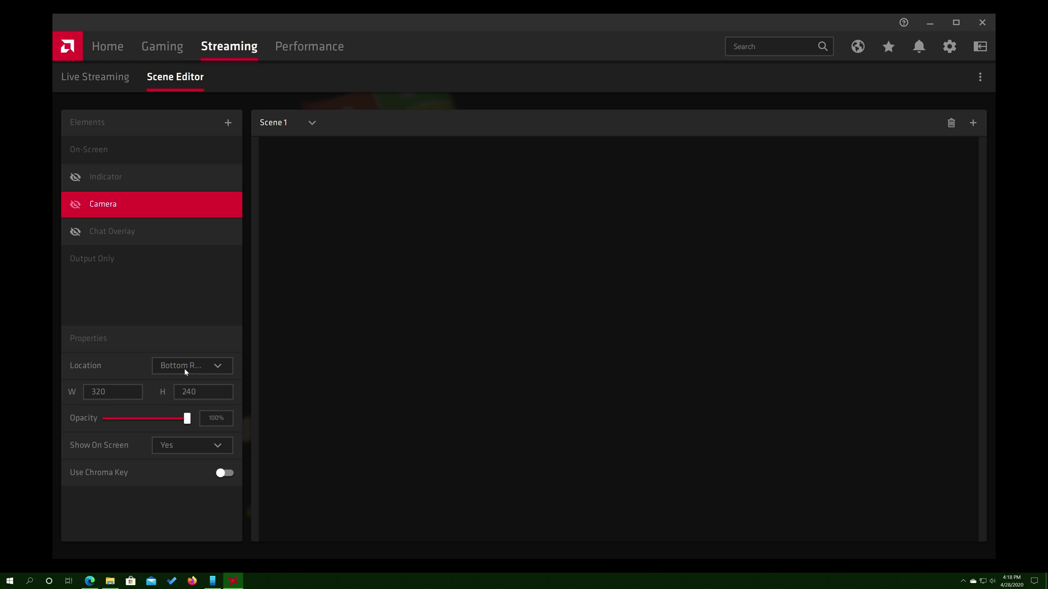
{"action": "left_click", "coordinate": [107, 235]}
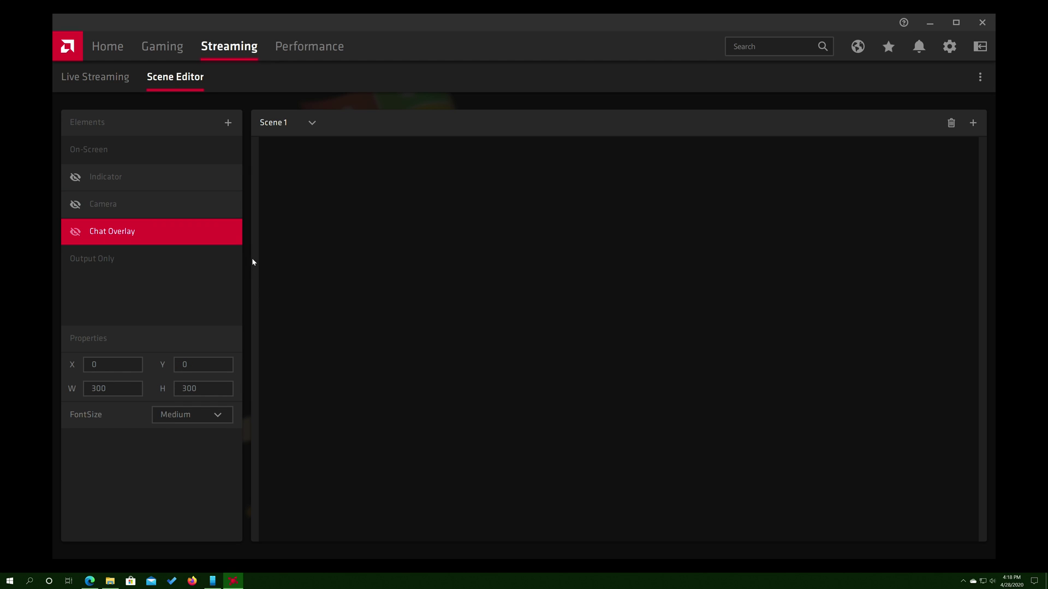
{"action": "left_click", "coordinate": [315, 127]}
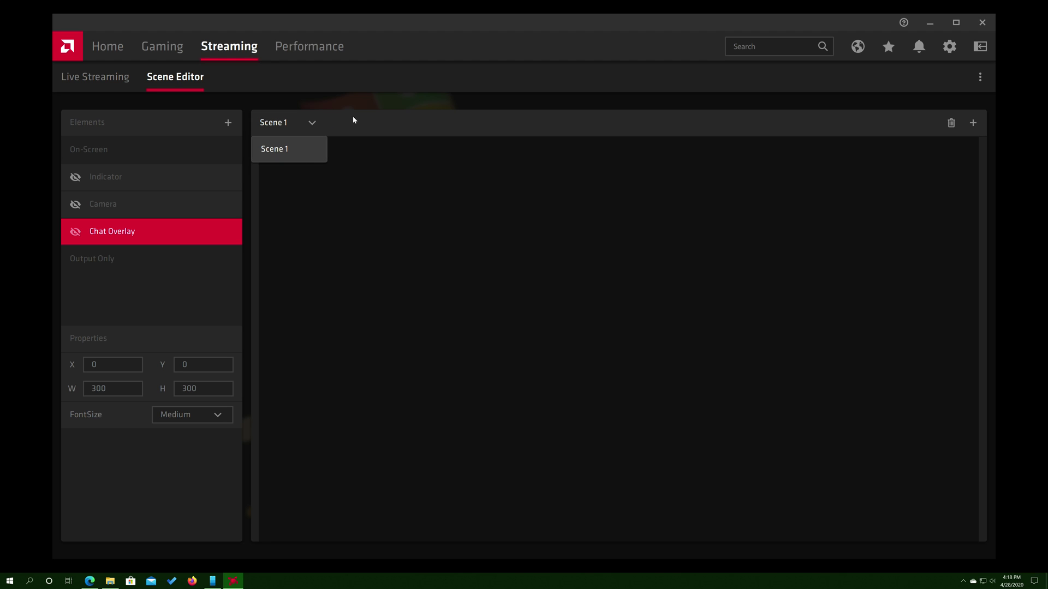
{"action": "left_click", "coordinate": [371, 121]}
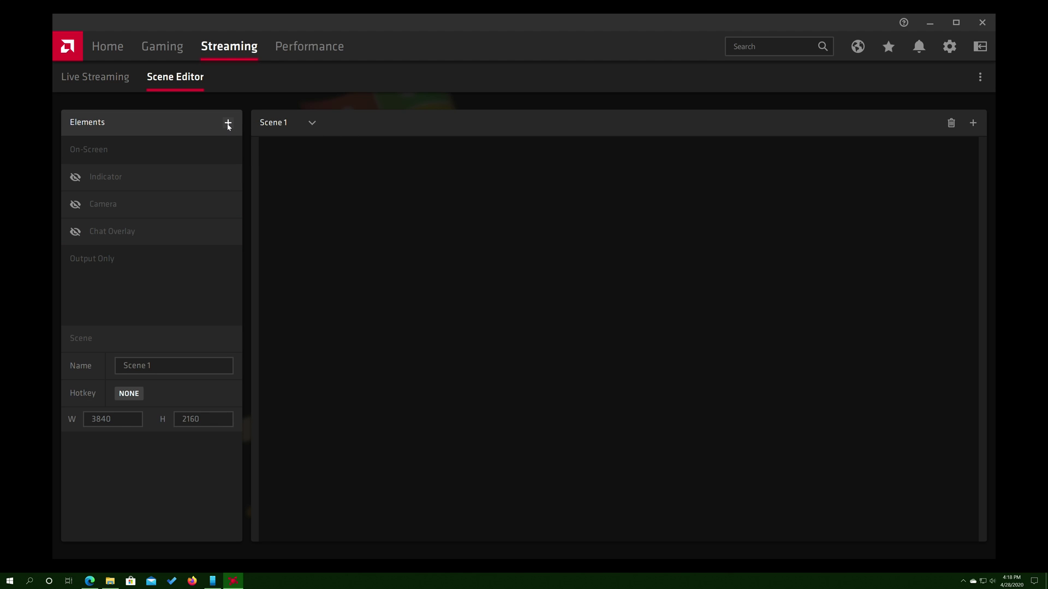
{"action": "left_click", "coordinate": [228, 122]}
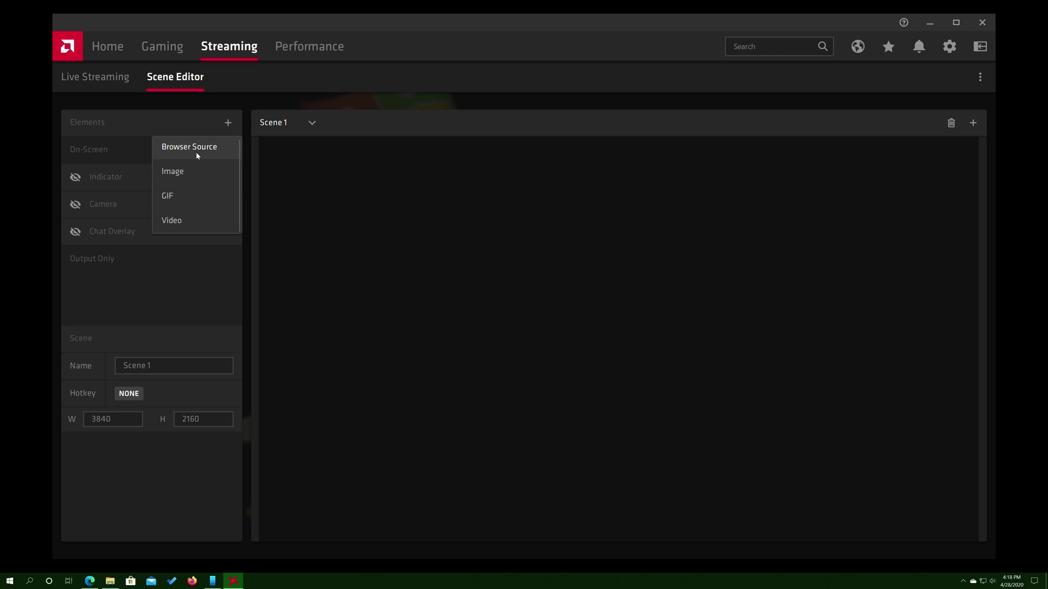
{"action": "left_click", "coordinate": [174, 119]}
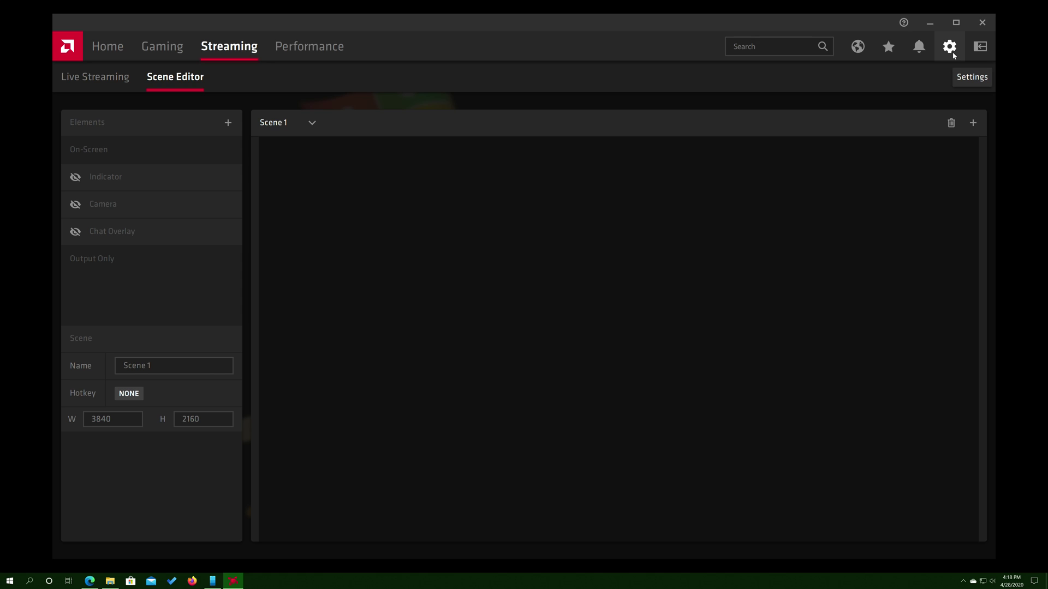
Step: Open the general settings and examine the media and recording options, from the media save location to the recording profile
{"action": "left_click", "coordinate": [103, 78]}
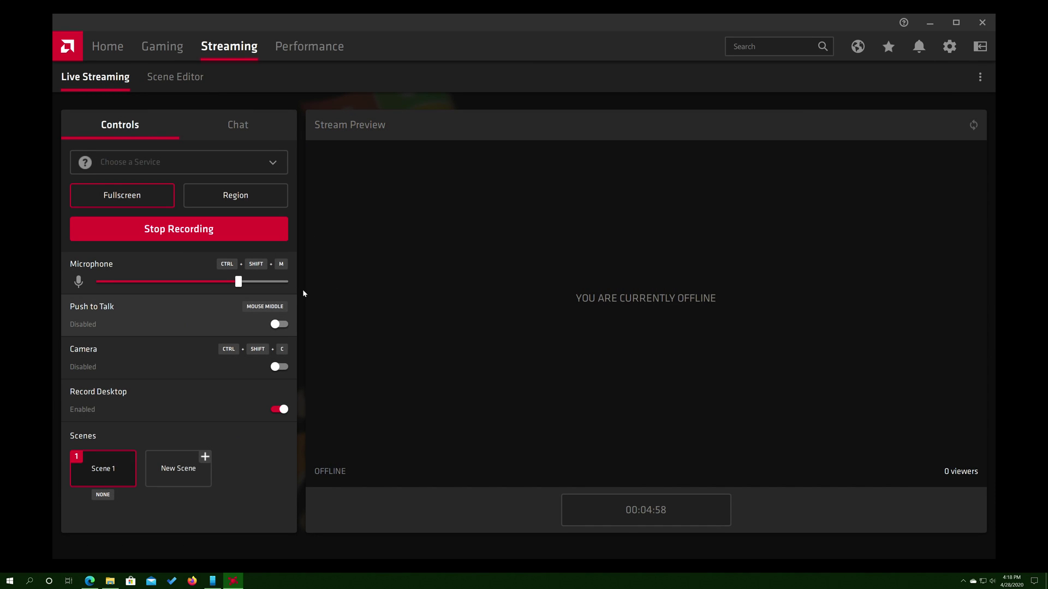
{"action": "left_click", "coordinate": [942, 52]}
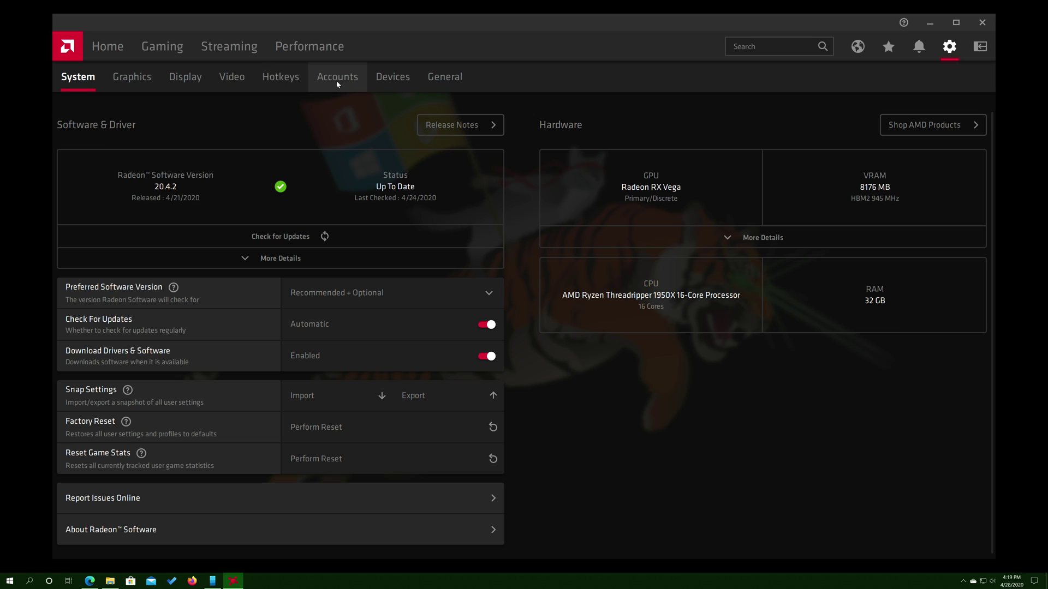
{"action": "left_click", "coordinate": [445, 79]}
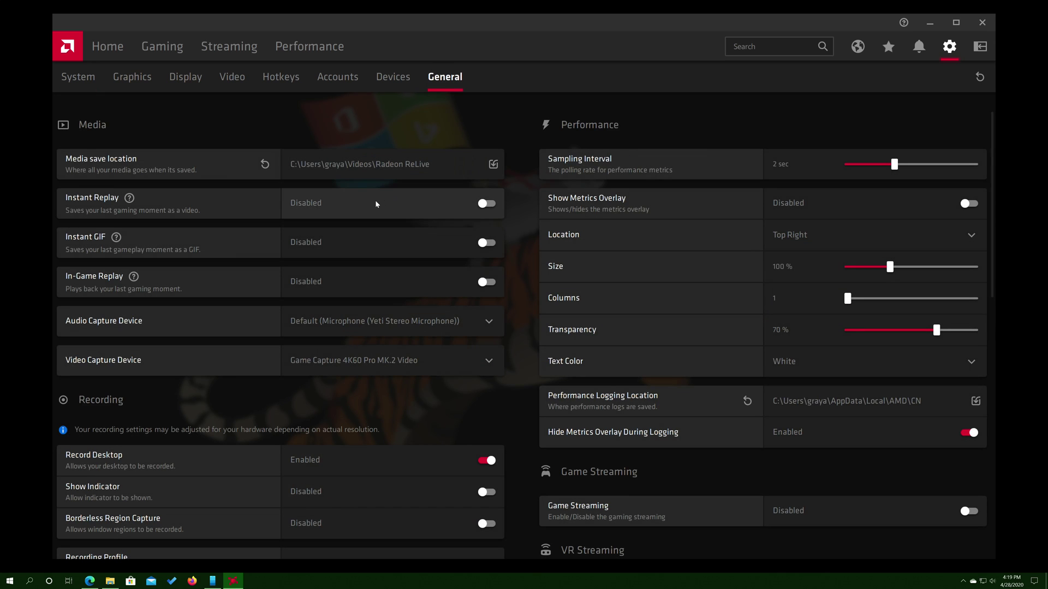
{"action": "scroll", "coordinate": [457, 268], "scroll_direction": "down", "scroll_amount": 5}
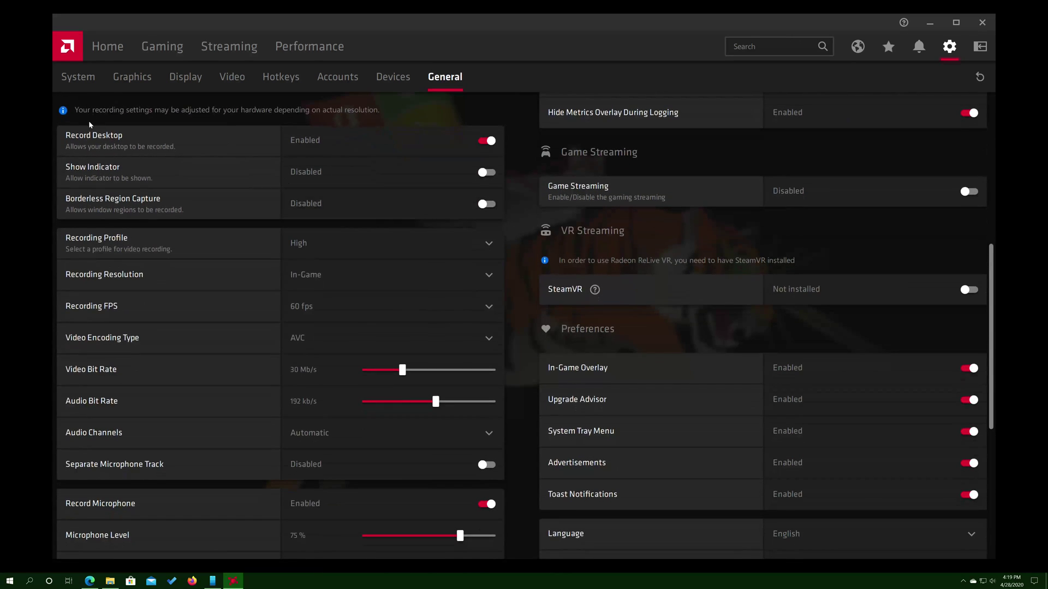
{"action": "scroll", "coordinate": [236, 197], "scroll_direction": "up", "scroll_amount": 5}
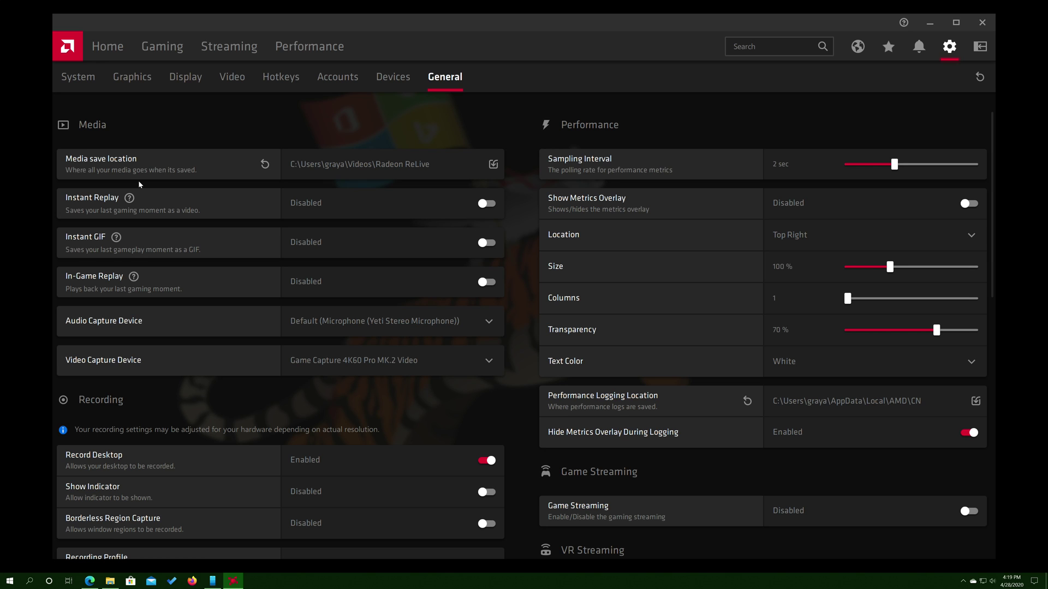
{"action": "scroll", "coordinate": [228, 291], "scroll_direction": "down", "scroll_amount": 4}
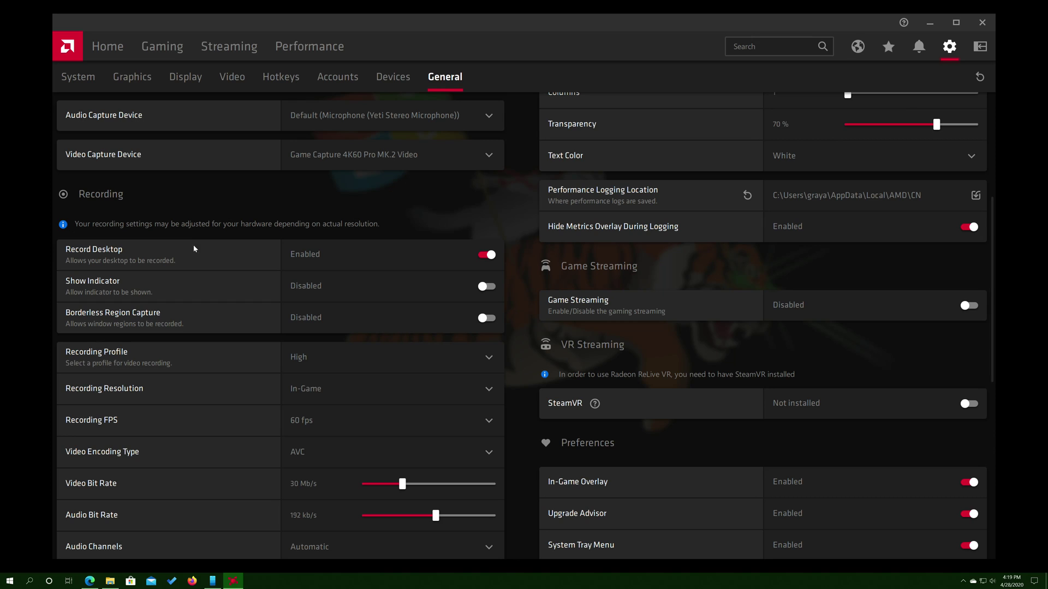
{"action": "scroll", "coordinate": [158, 262], "scroll_direction": "down", "scroll_amount": 1}
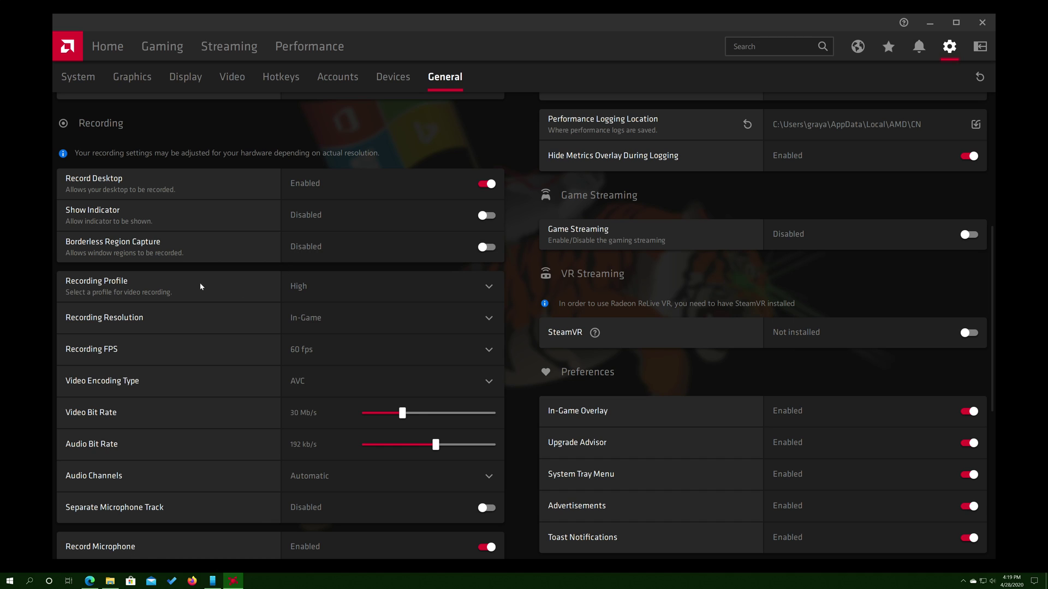
{"action": "scroll", "coordinate": [180, 276], "scroll_direction": "down", "scroll_amount": 2}
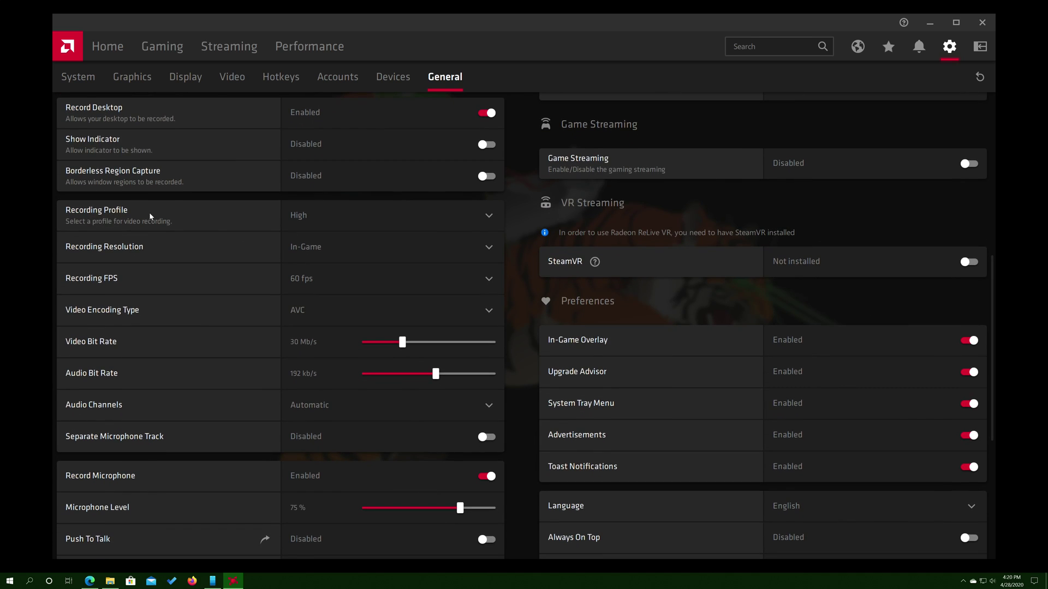
Step: Examine the available choices for recording profile, resolution, FPS, video encoding type and audio channels
{"action": "left_click", "coordinate": [490, 217]}
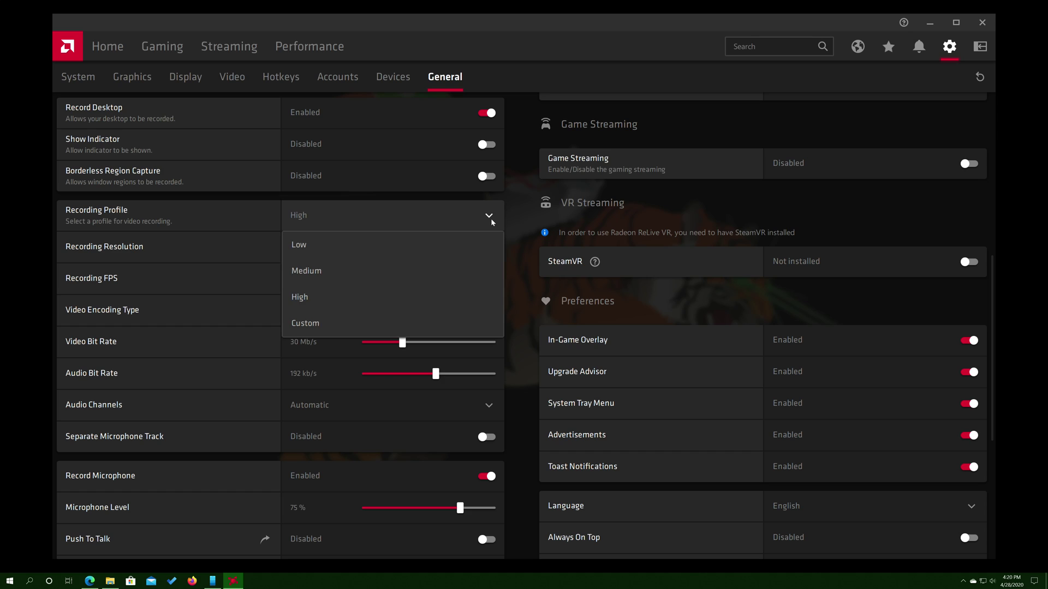
{"action": "left_click", "coordinate": [142, 243]}
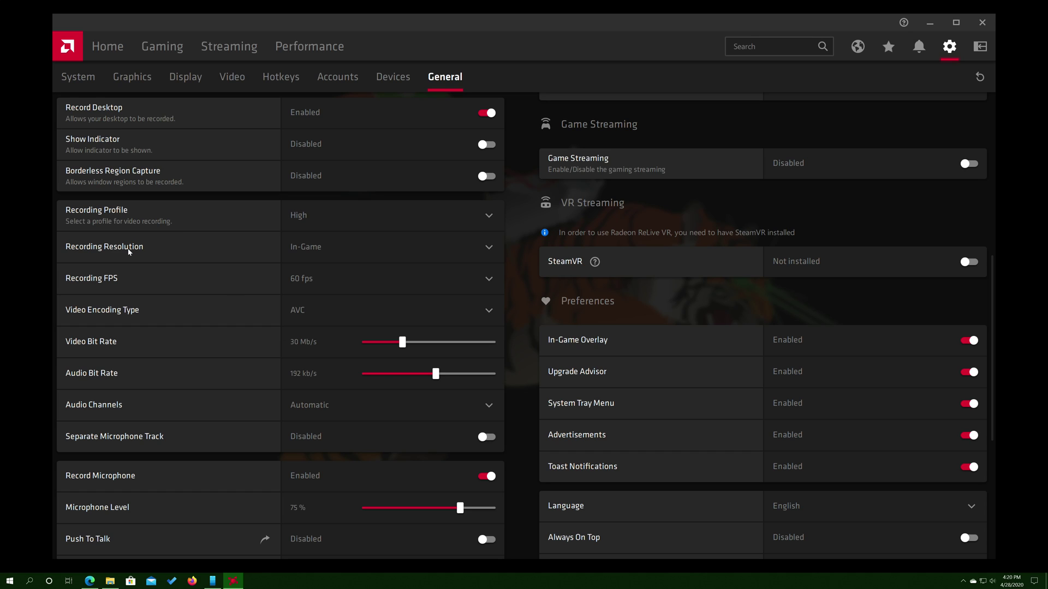
{"action": "left_click", "coordinate": [489, 251]}
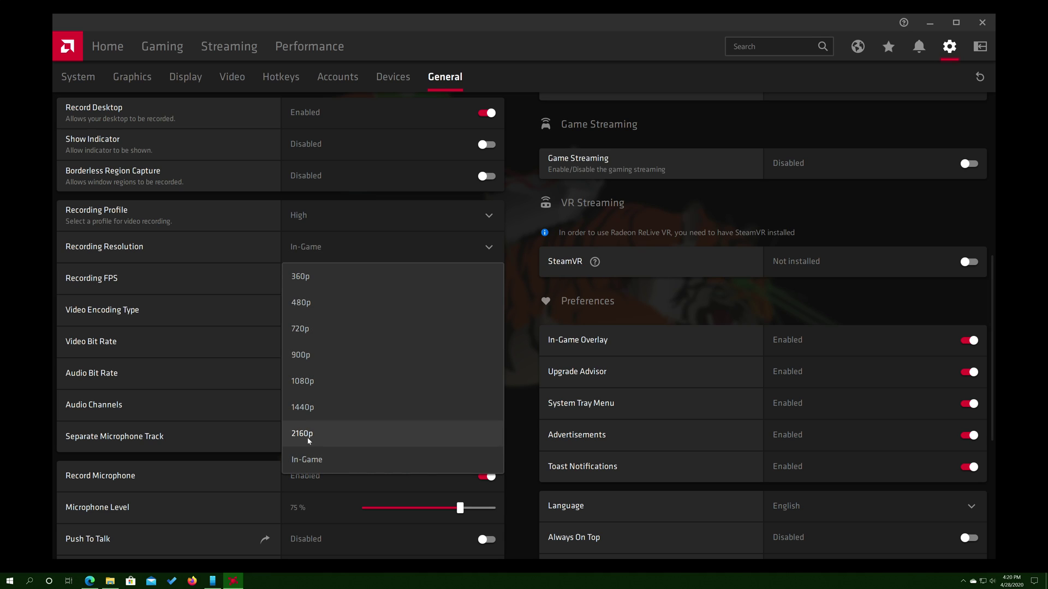
{"action": "left_click", "coordinate": [105, 279]}
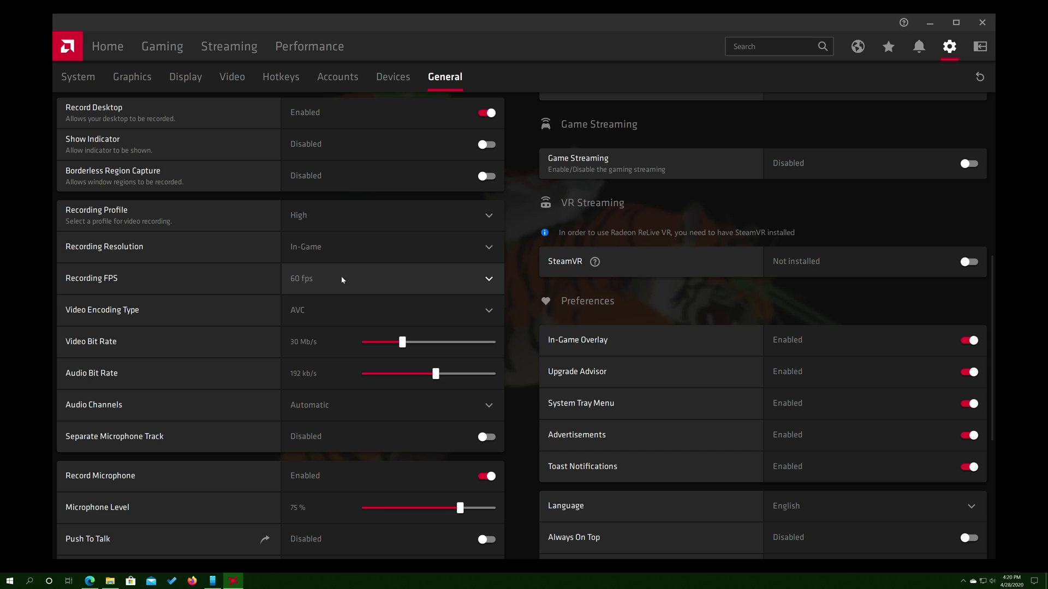
{"action": "left_click", "coordinate": [489, 280]}
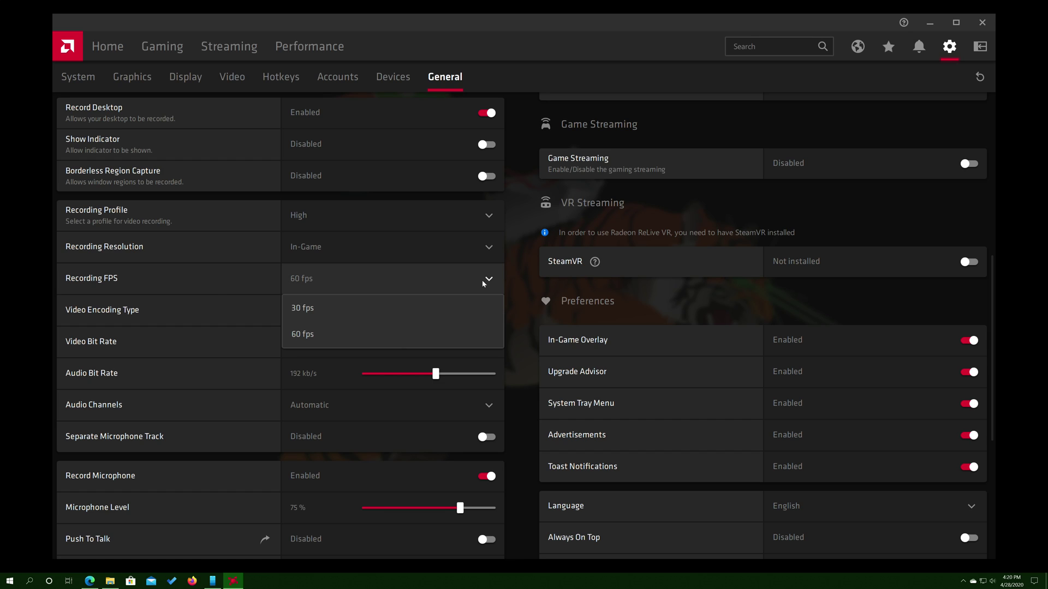
{"action": "left_click", "coordinate": [228, 283]}
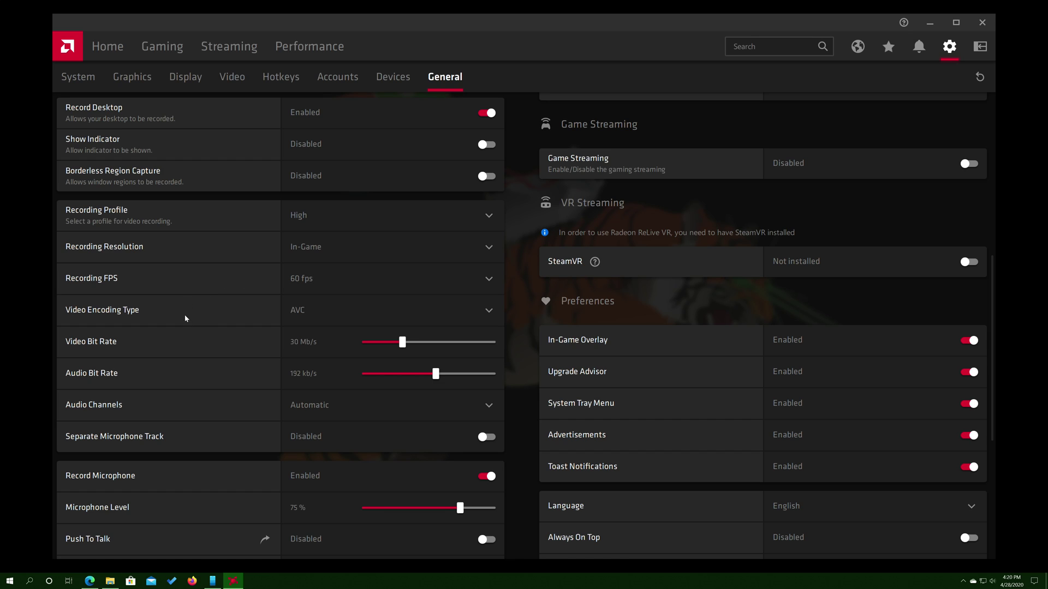
{"action": "left_click", "coordinate": [489, 311]}
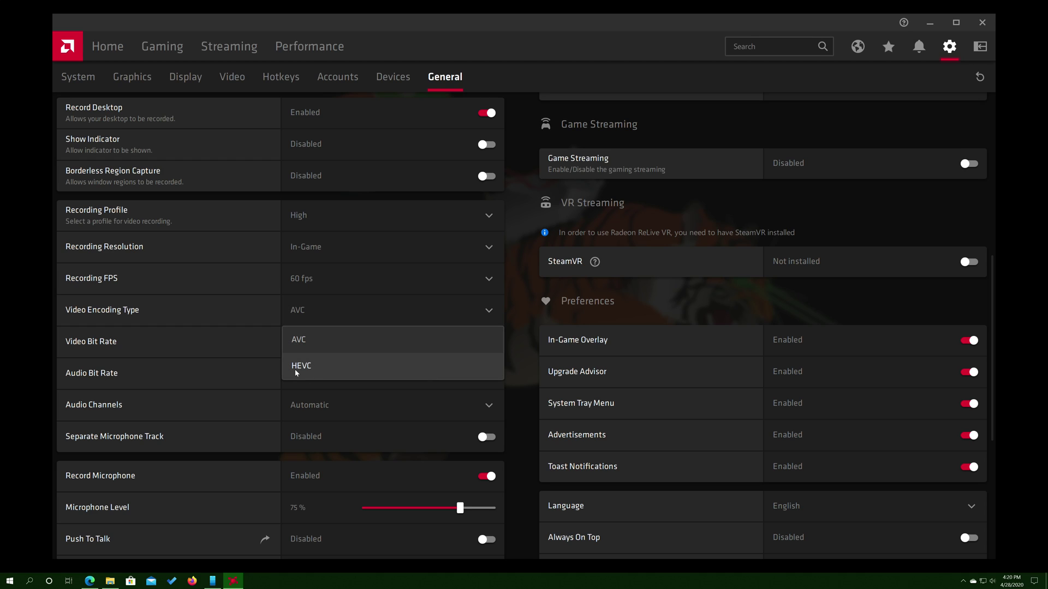
{"action": "left_click", "coordinate": [141, 372]}
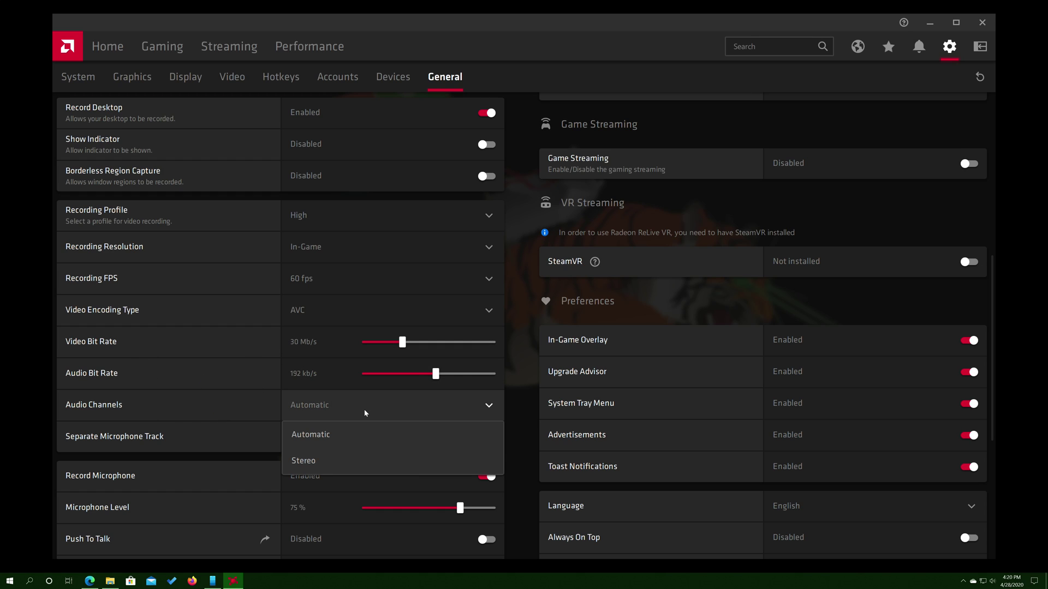
{"action": "left_click", "coordinate": [220, 408]}
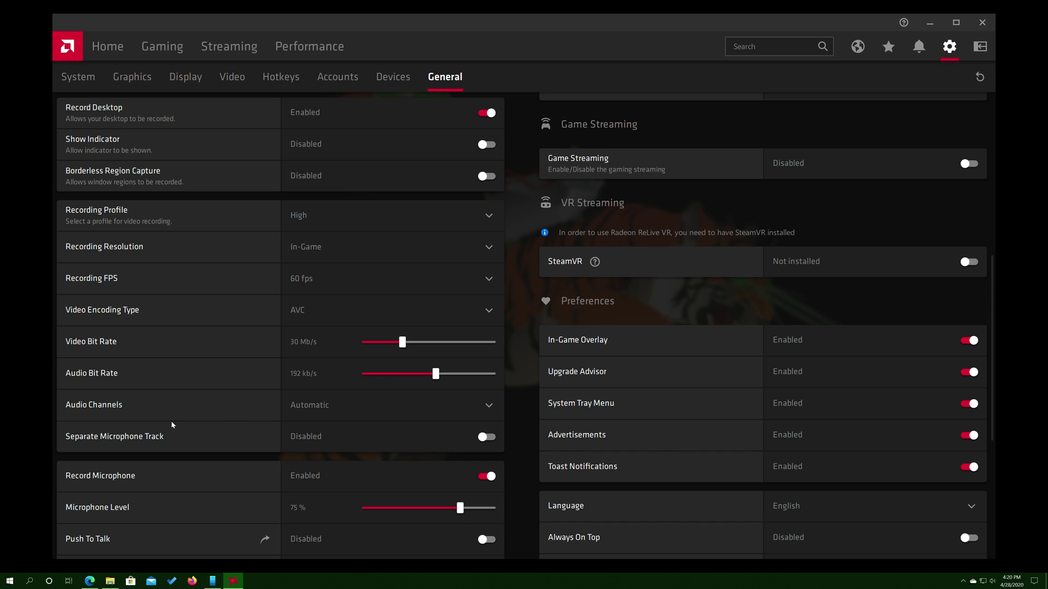
Step: Review the microphone recording options and set the live streaming profile to Ultra
{"action": "scroll", "coordinate": [171, 420], "scroll_direction": "down", "scroll_amount": 2}
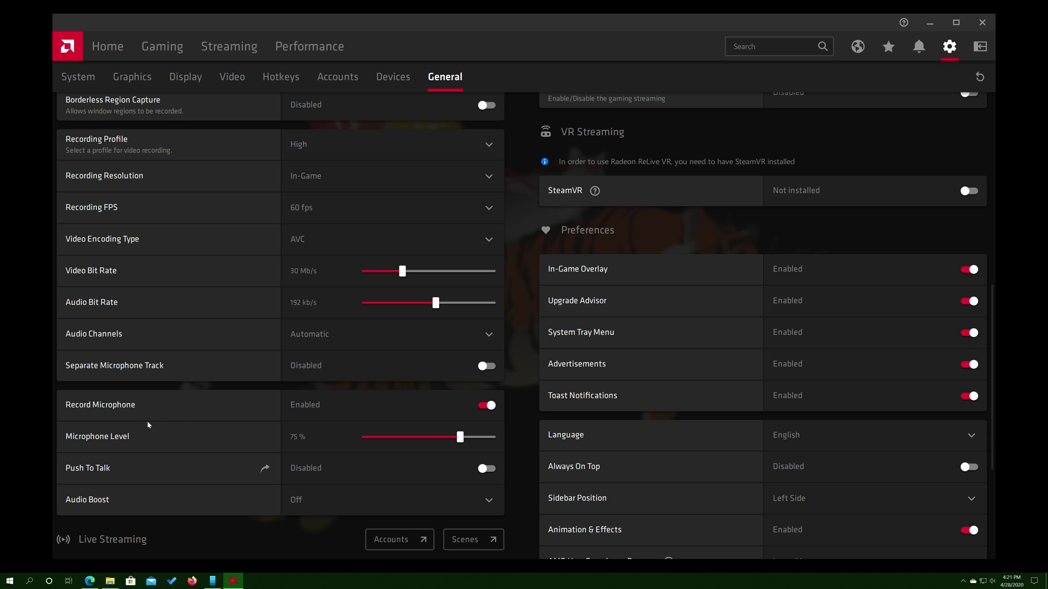
{"action": "scroll", "coordinate": [323, 405], "scroll_direction": "down", "scroll_amount": 2}
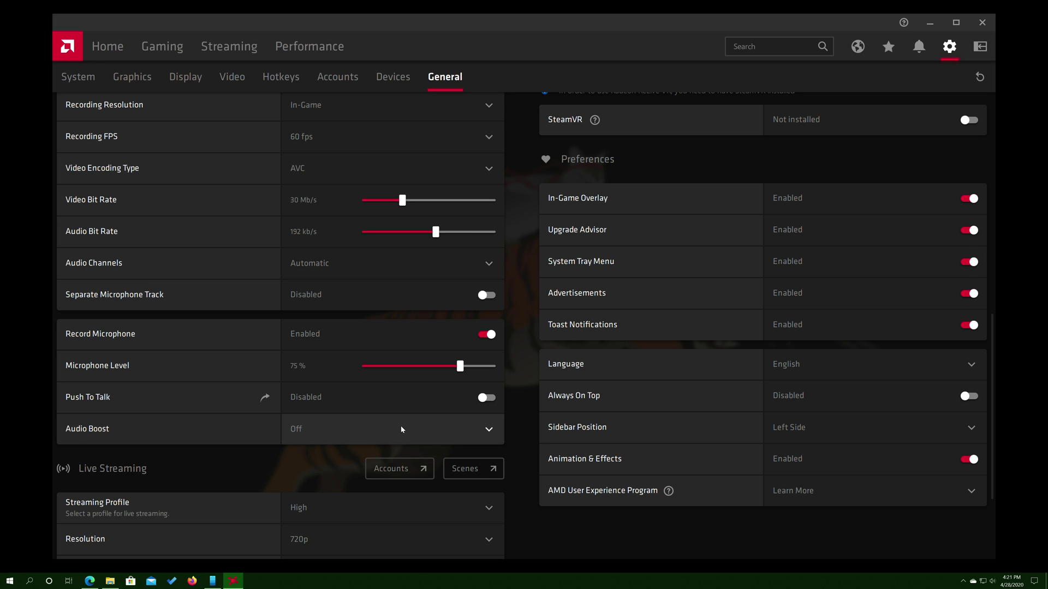
{"action": "scroll", "coordinate": [401, 428], "scroll_direction": "down", "scroll_amount": 3}
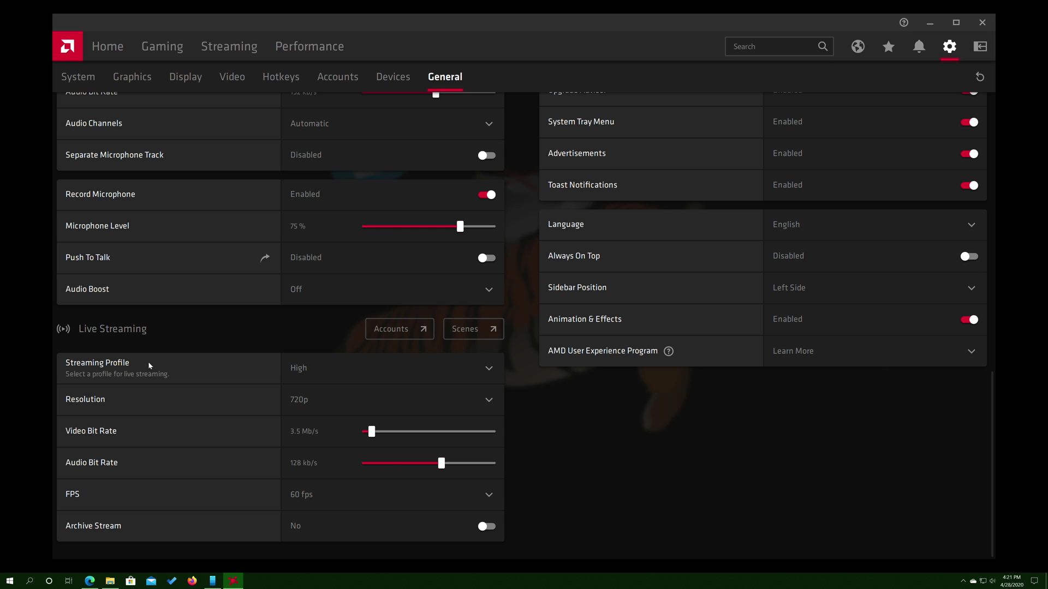
{"action": "scroll", "coordinate": [218, 313], "scroll_direction": "up", "scroll_amount": 3}
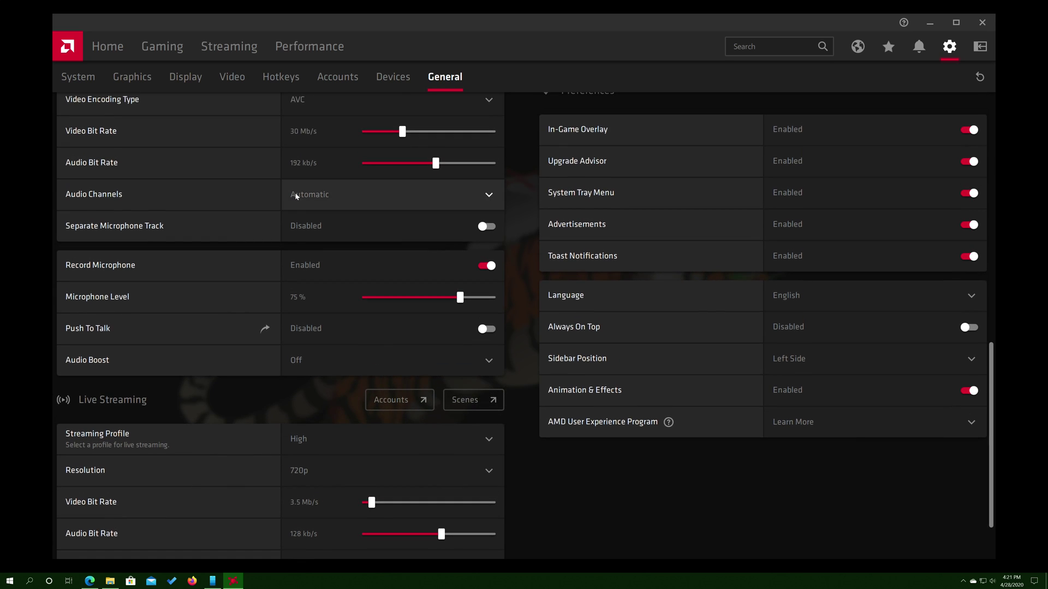
{"action": "scroll", "coordinate": [250, 287], "scroll_direction": "down", "scroll_amount": 3}
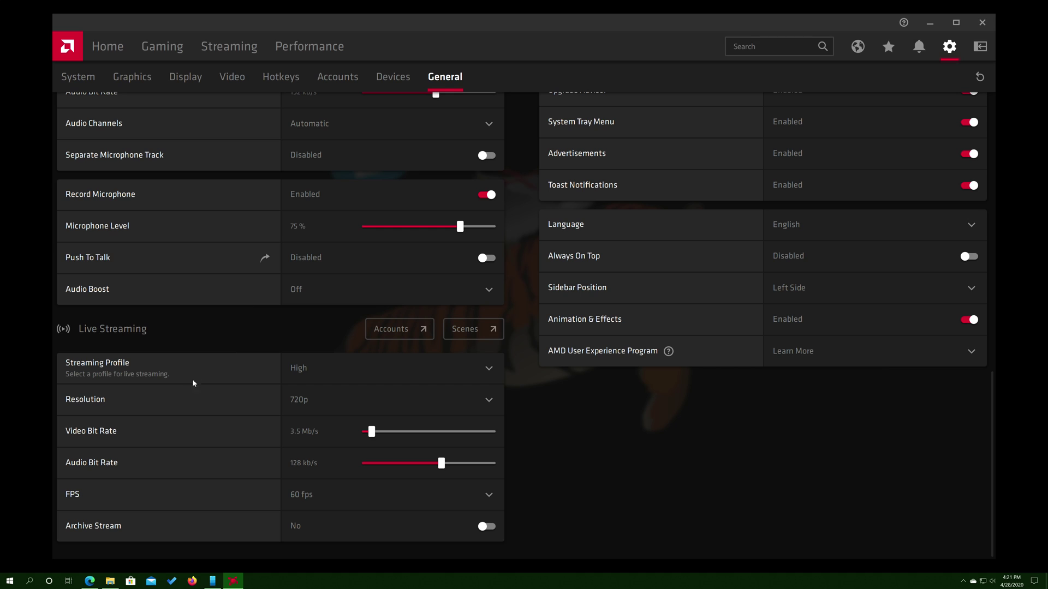
{"action": "left_click", "coordinate": [336, 372]}
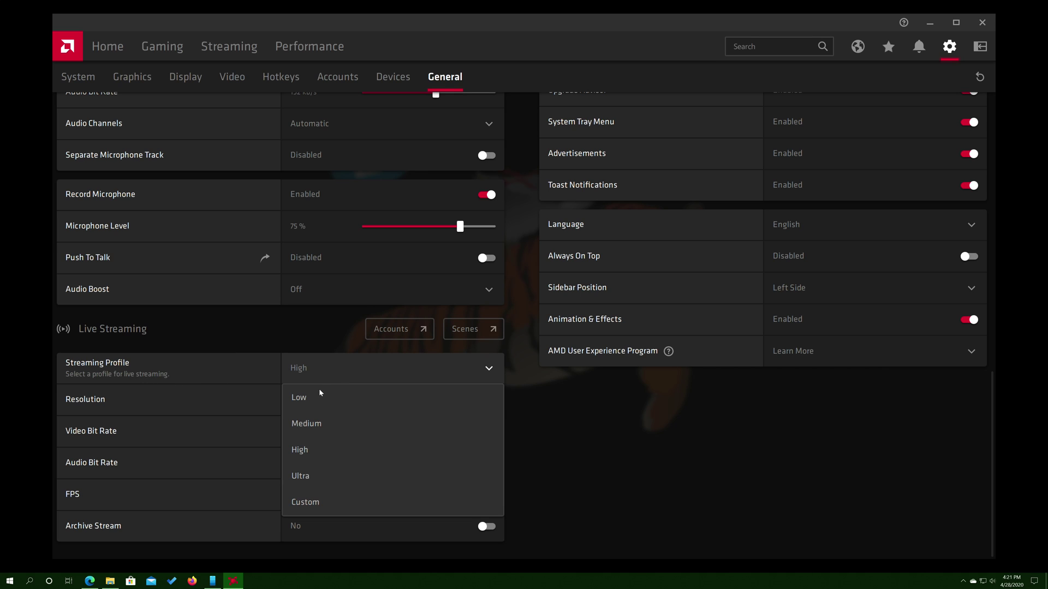
{"action": "left_click", "coordinate": [296, 475]}
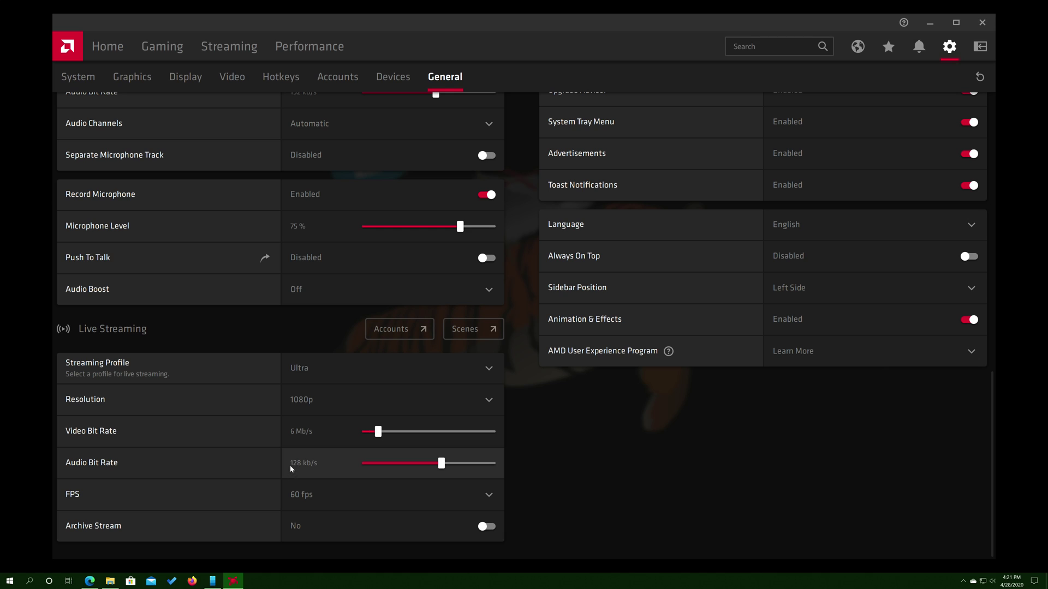
Step: Check the live streaming resolution choices and try Archive Stream on and off
{"action": "left_click", "coordinate": [347, 405]}
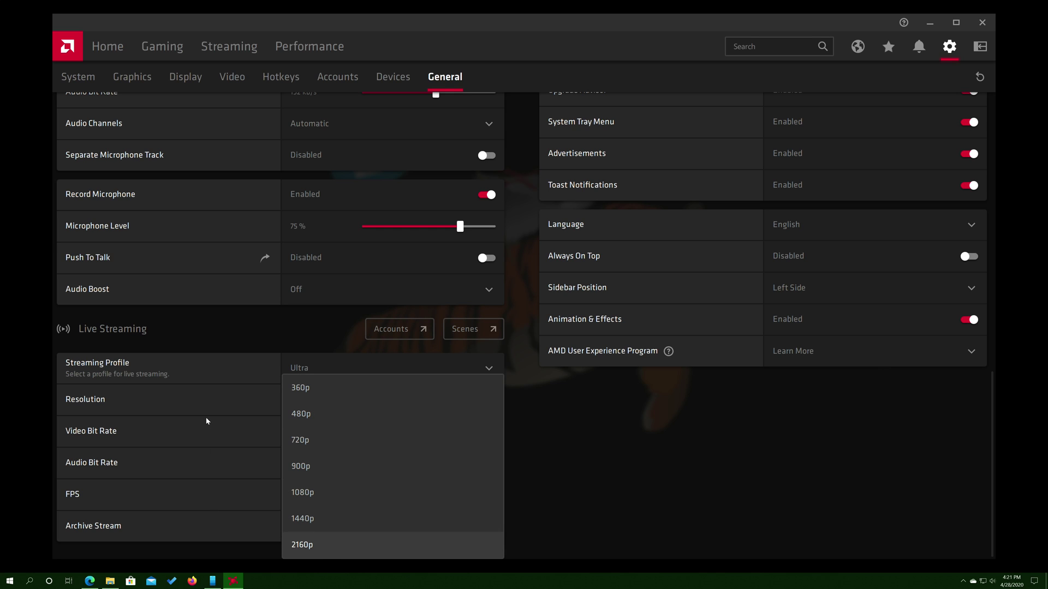
{"action": "left_click", "coordinate": [211, 398]}
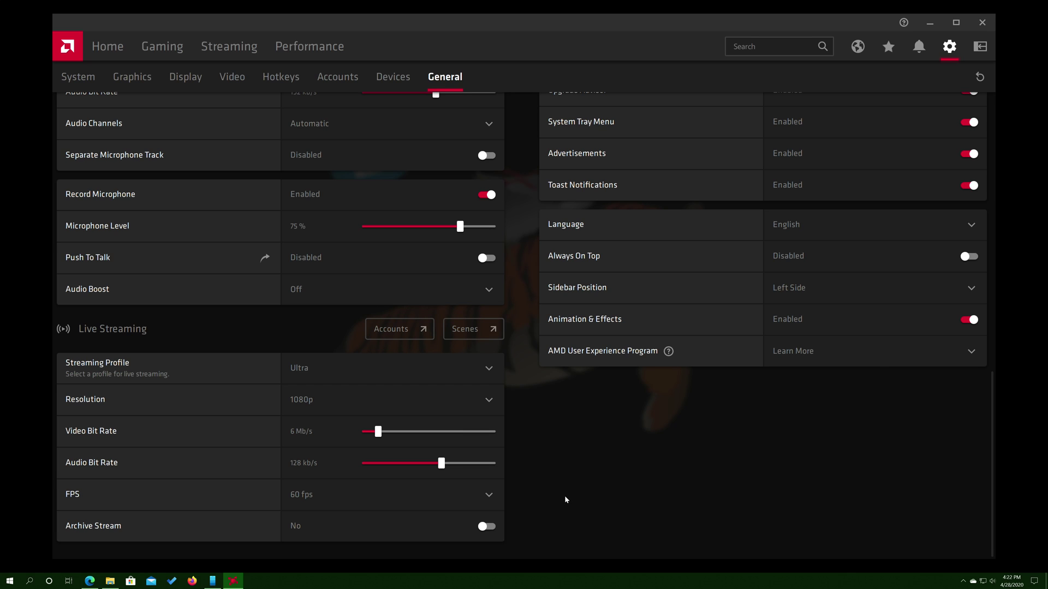
{"action": "left_click", "coordinate": [457, 532]}
{"action": "left_click", "coordinate": [440, 524]}
Step: Review the performance metrics overlay settings and try Game Streaming on and off
{"action": "scroll", "coordinate": [552, 482], "scroll_direction": "up", "scroll_amount": 10}
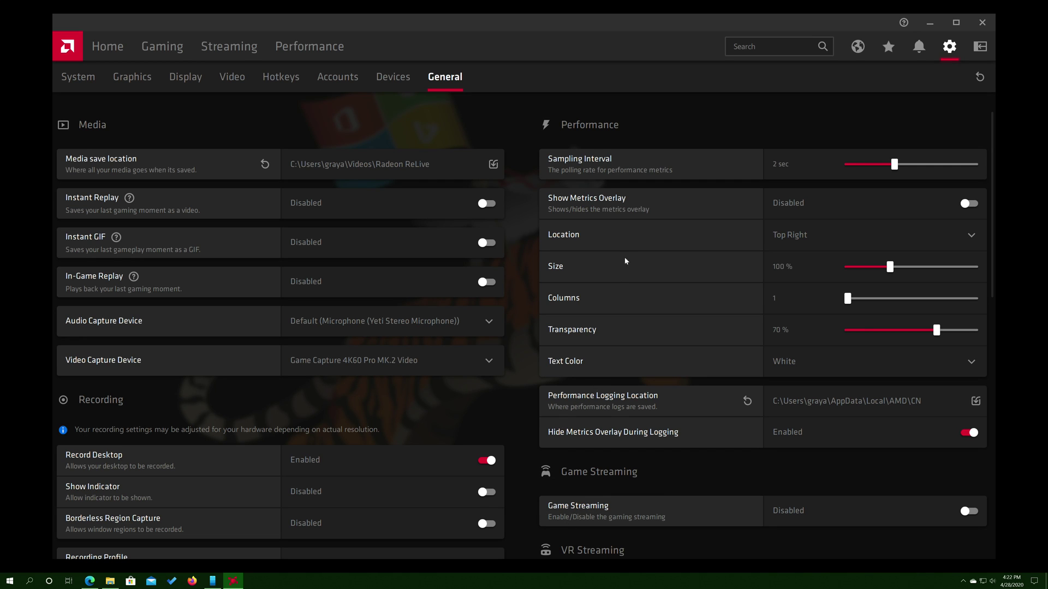
{"action": "scroll", "coordinate": [655, 378], "scroll_direction": "down", "scroll_amount": 2}
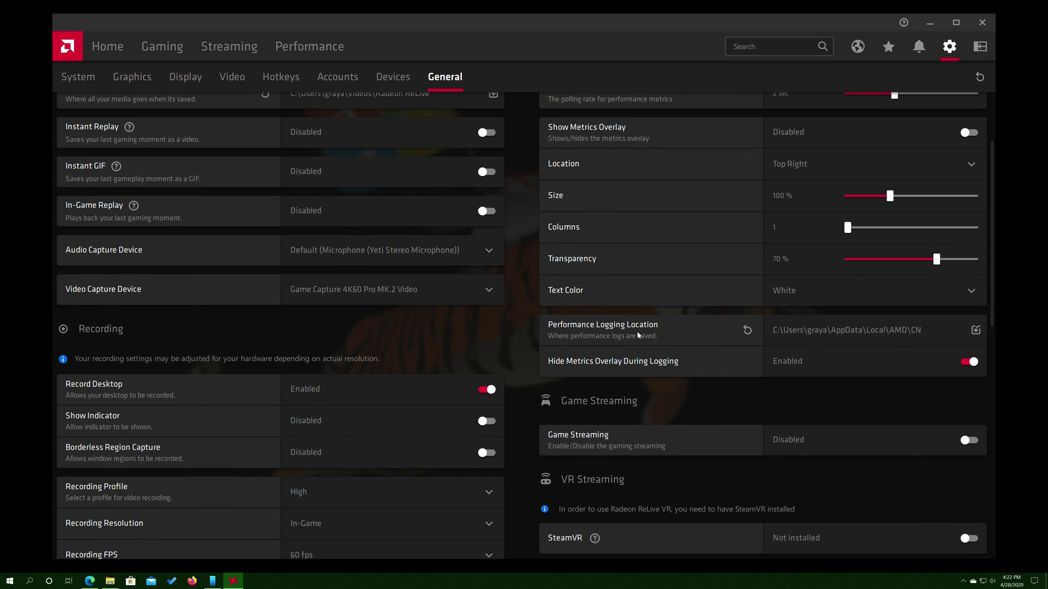
{"action": "scroll", "coordinate": [631, 338], "scroll_direction": "up", "scroll_amount": 2}
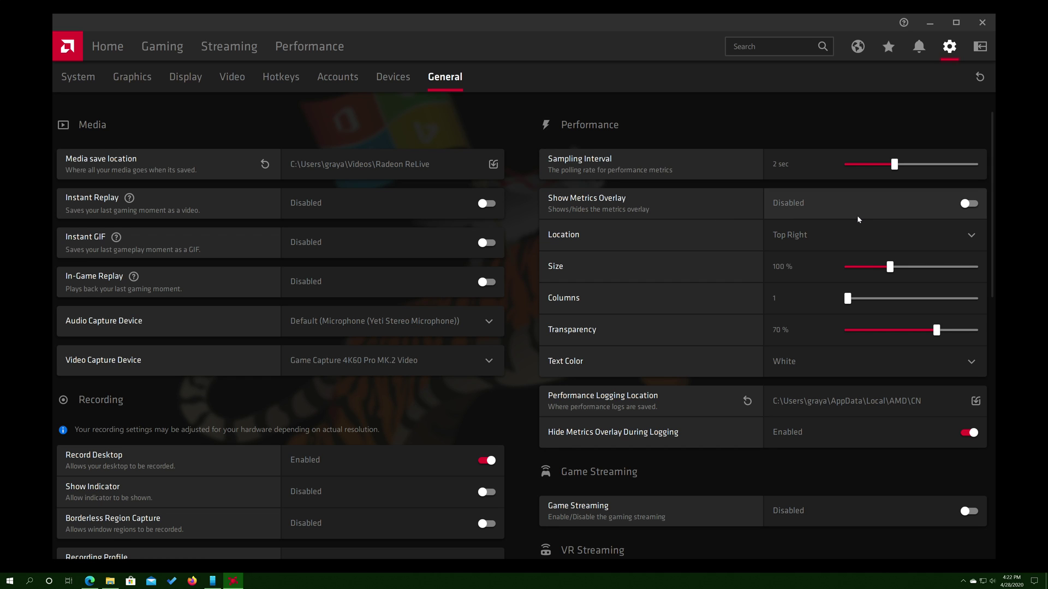
{"action": "scroll", "coordinate": [715, 306], "scroll_direction": "down", "scroll_amount": 4}
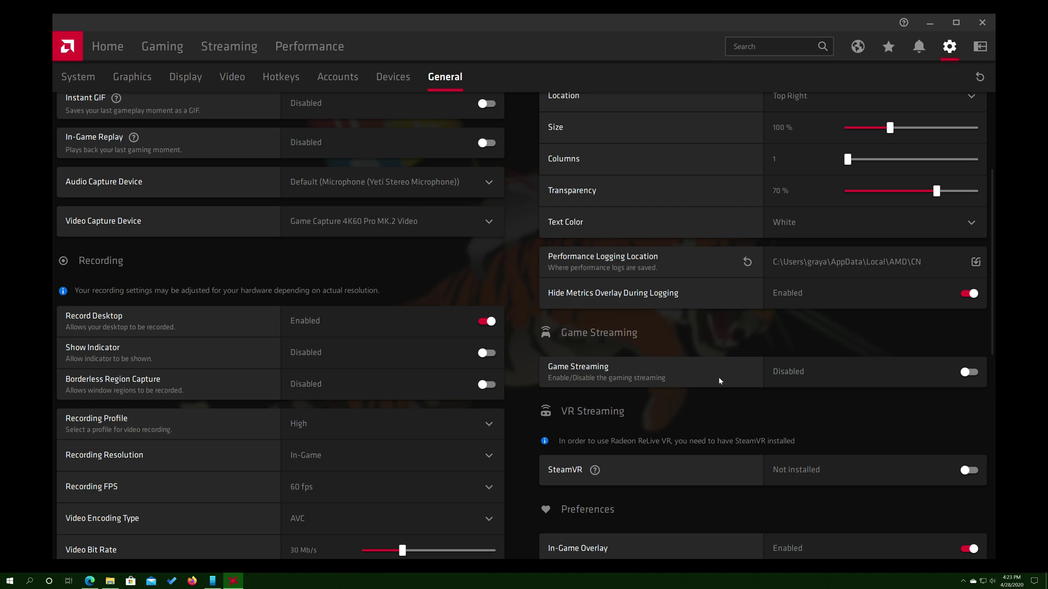
{"action": "left_click", "coordinate": [963, 373]}
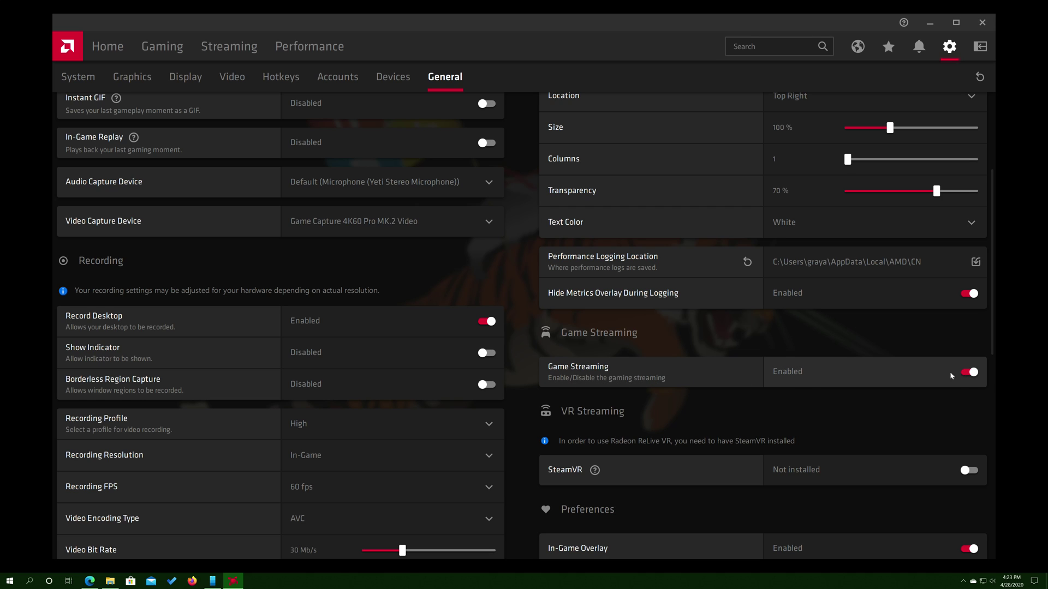
{"action": "left_click", "coordinate": [949, 373]}
Step: Examine the SteamVR explanation, the preferences, and the recording and microphone settings
{"action": "scroll", "coordinate": [757, 386], "scroll_direction": "down", "scroll_amount": 3}
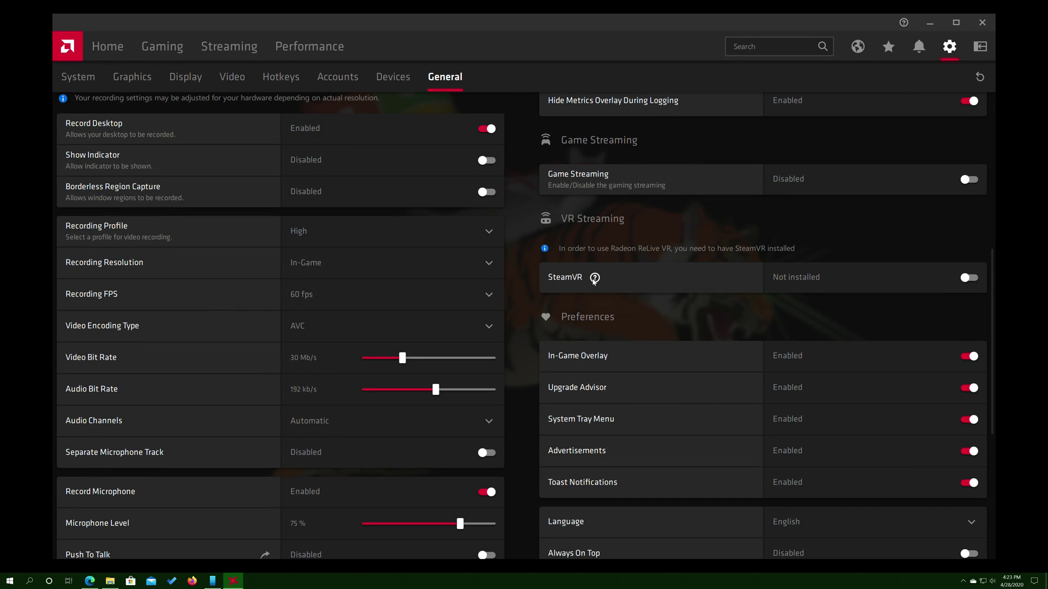
{"action": "mouse_move", "coordinate": [596, 280]}
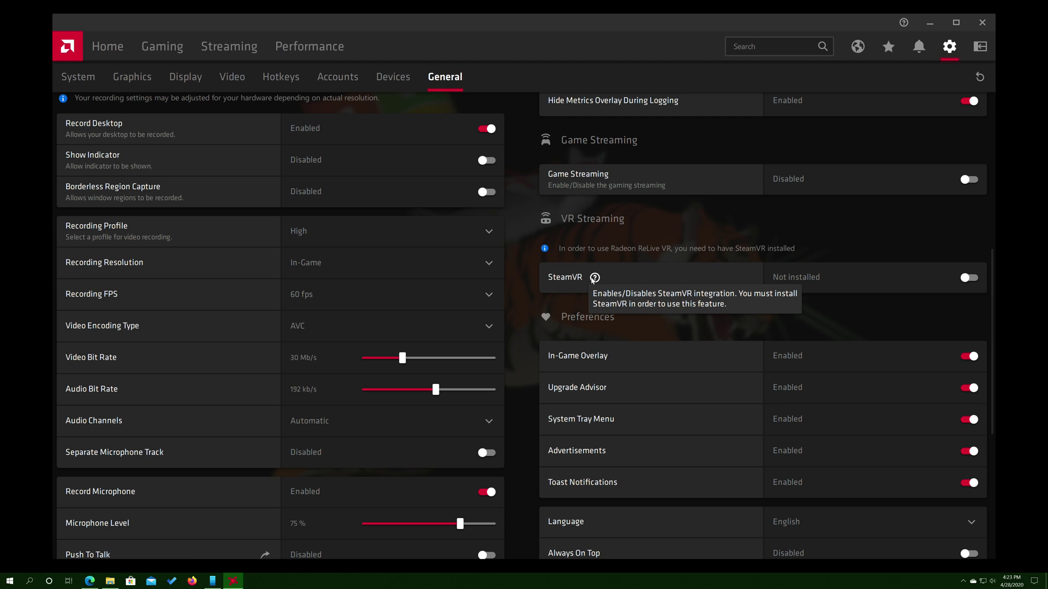
{"action": "scroll", "coordinate": [574, 315], "scroll_direction": "down", "scroll_amount": 3}
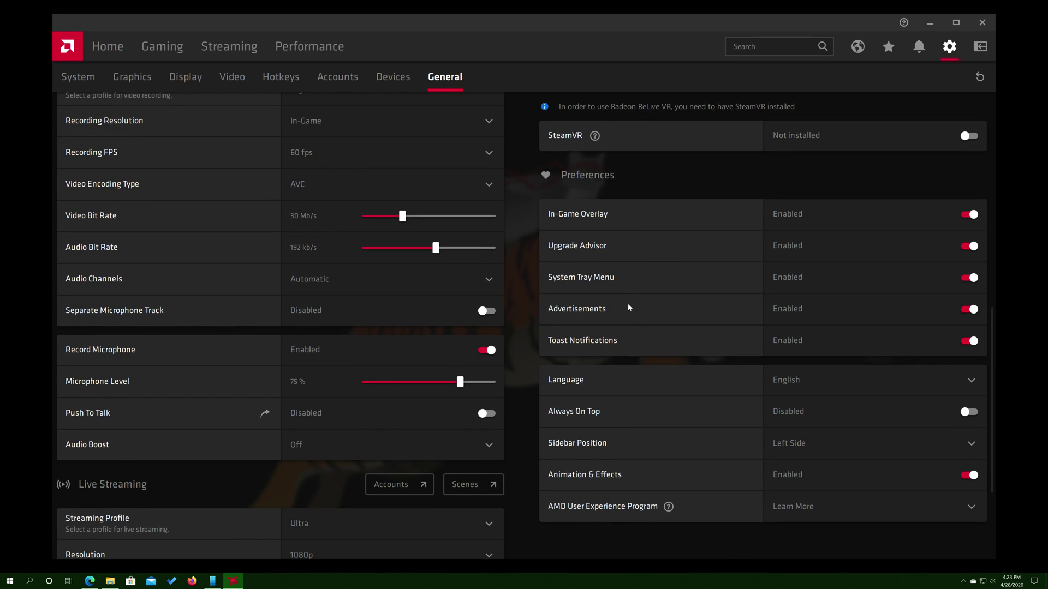
{"action": "scroll", "coordinate": [557, 316], "scroll_direction": "up", "scroll_amount": 2}
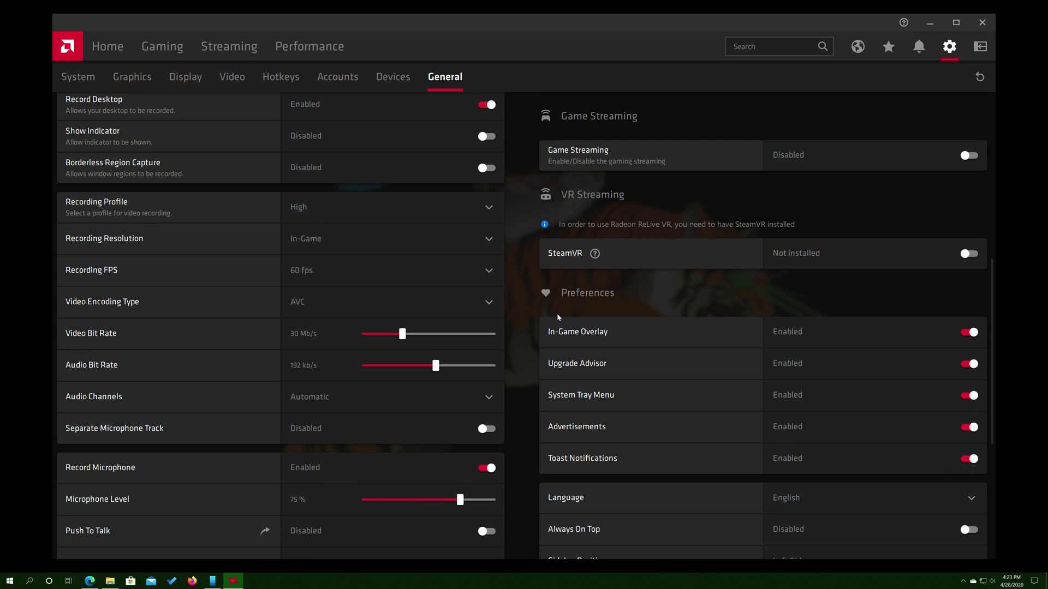
{"action": "scroll", "coordinate": [561, 312], "scroll_direction": "up", "scroll_amount": 2}
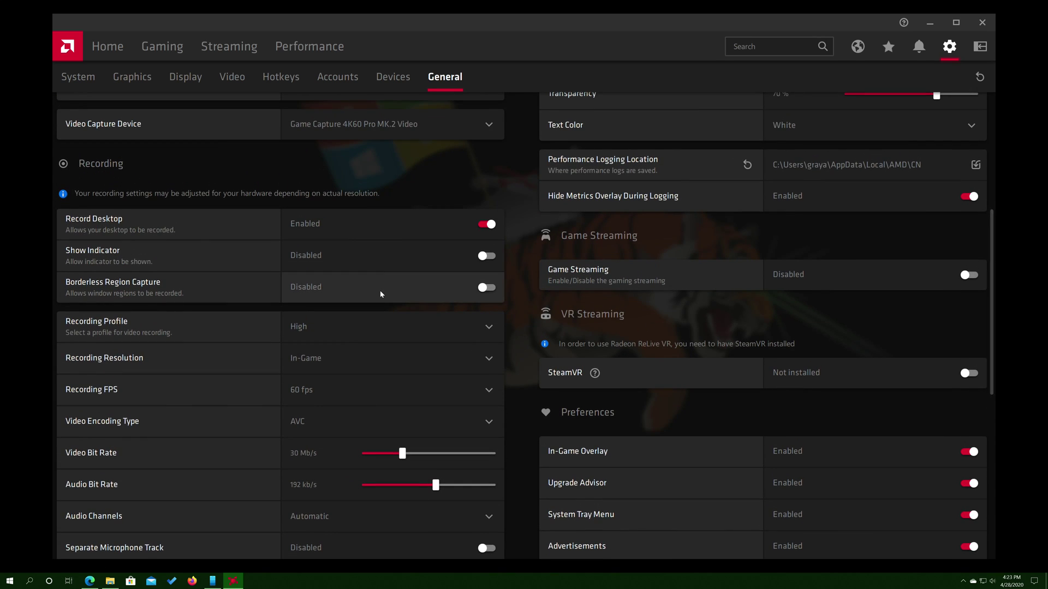
{"action": "scroll", "coordinate": [377, 293], "scroll_direction": "down", "scroll_amount": 5}
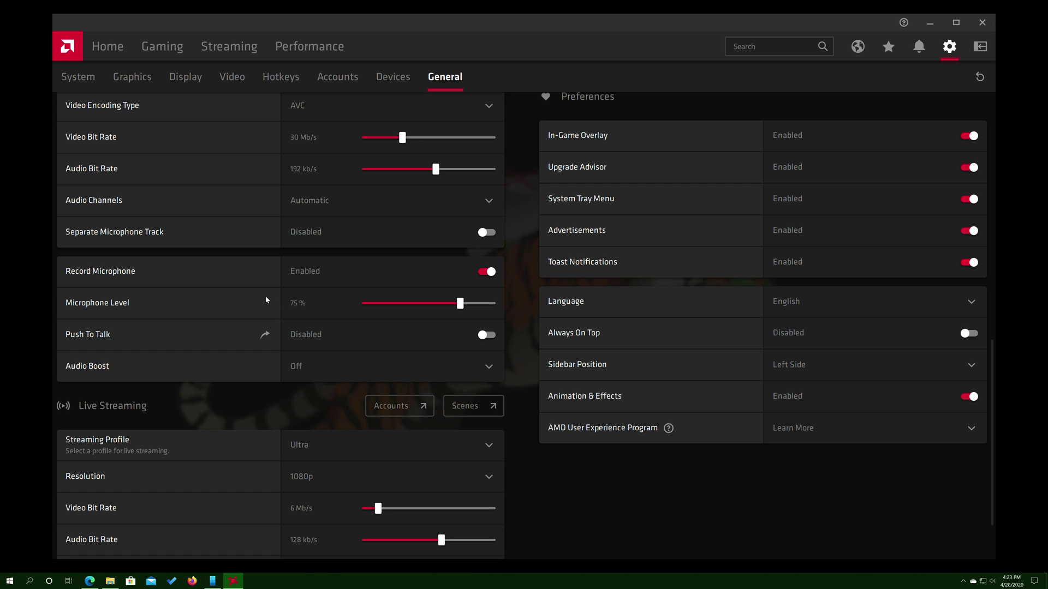
{"action": "scroll", "coordinate": [266, 295], "scroll_direction": "up", "scroll_amount": 2}
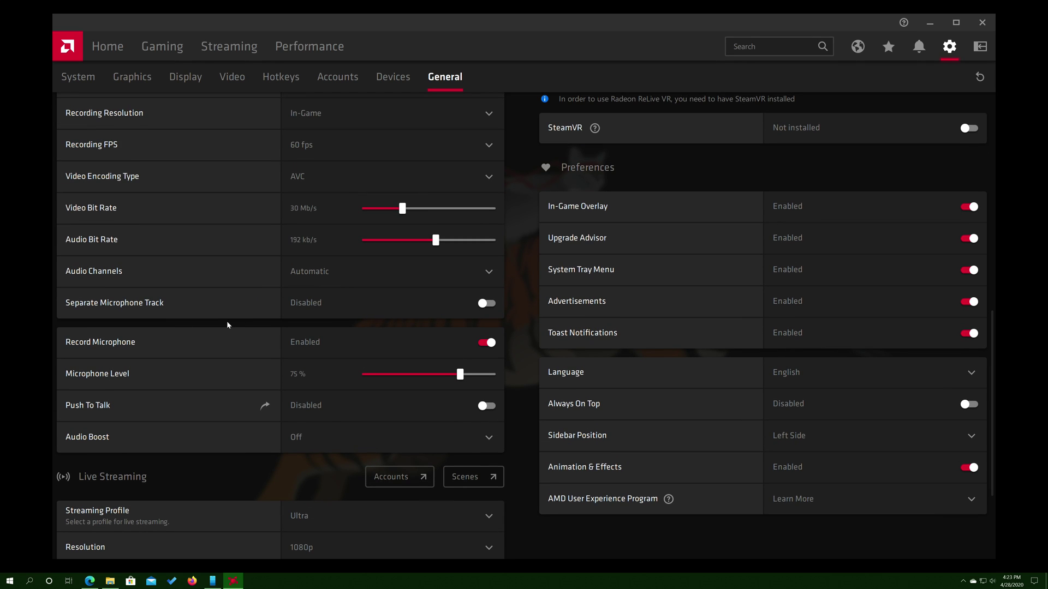
{"action": "scroll", "coordinate": [246, 326], "scroll_direction": "up", "scroll_amount": 3}
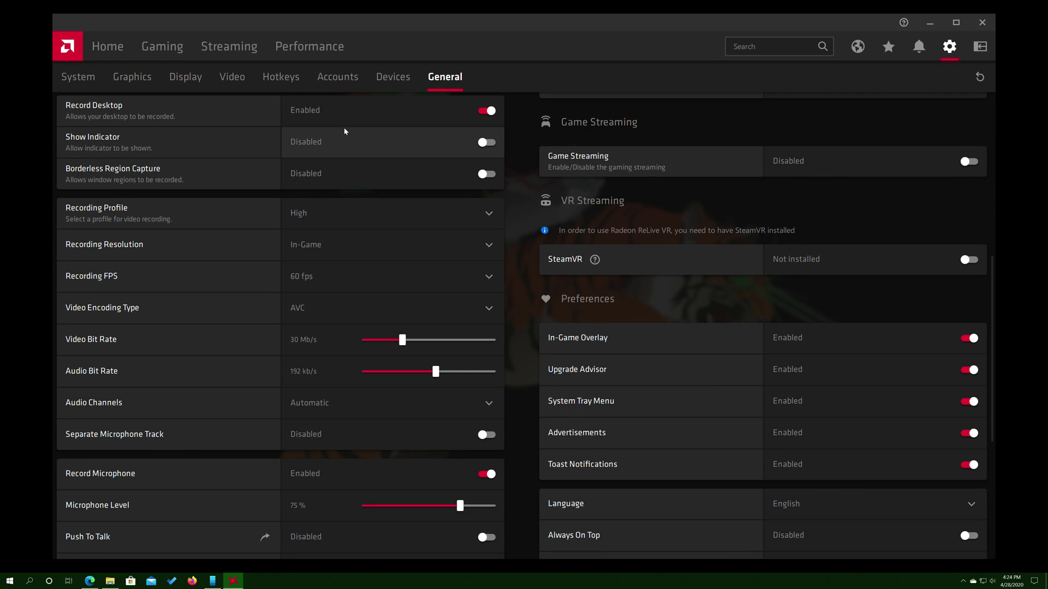
Step: Return to the live streaming controls and check the microphone level
{"action": "left_click", "coordinate": [233, 50]}
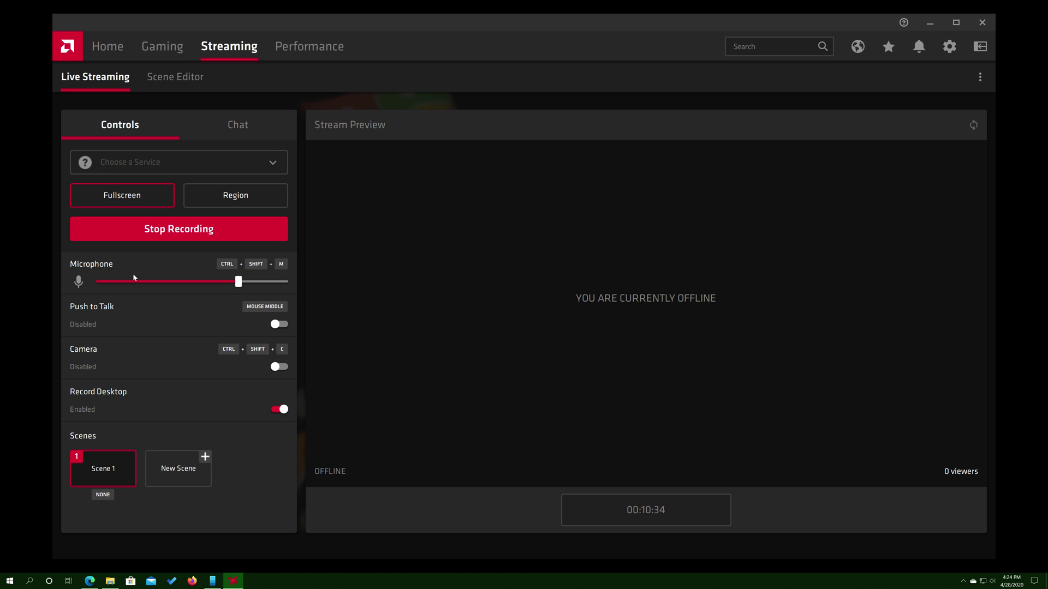
{"action": "mouse_move", "coordinate": [114, 275]}
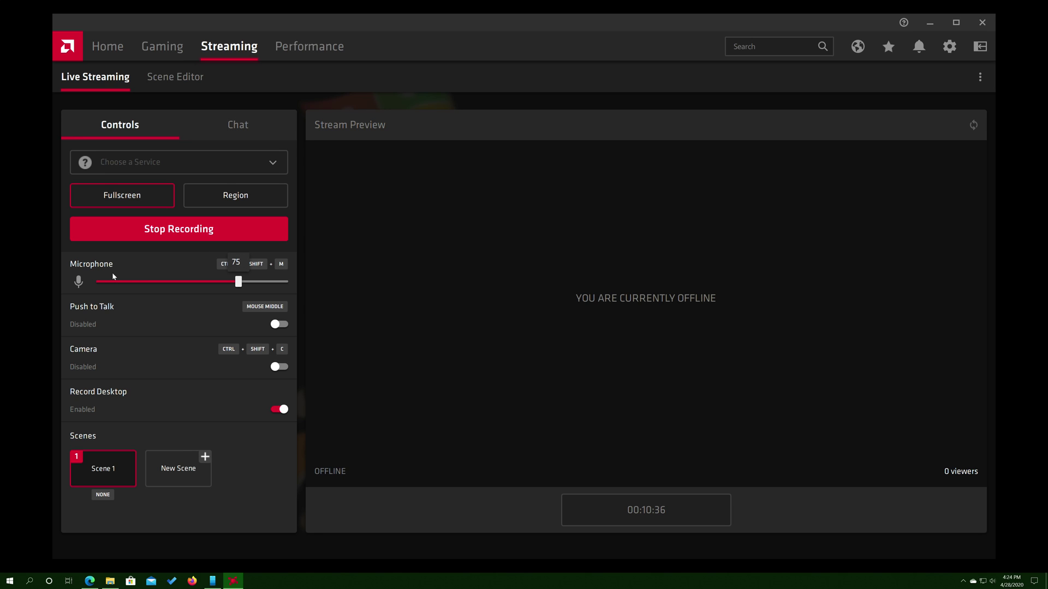